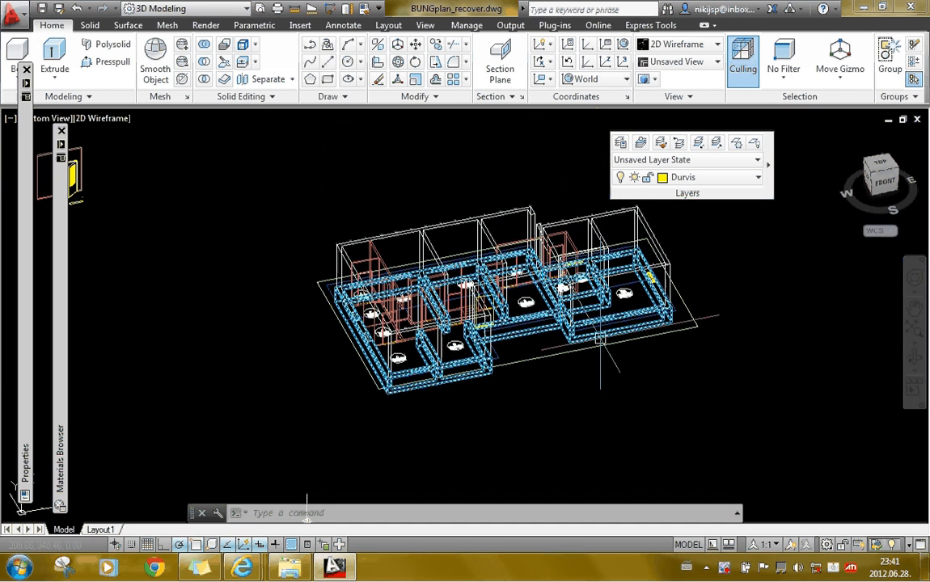
- Bring the standalone yellow door into view and display it in the Realistic visual style
scroll(828, 332, "down", 2)
scroll(829, 333, "down", 2)
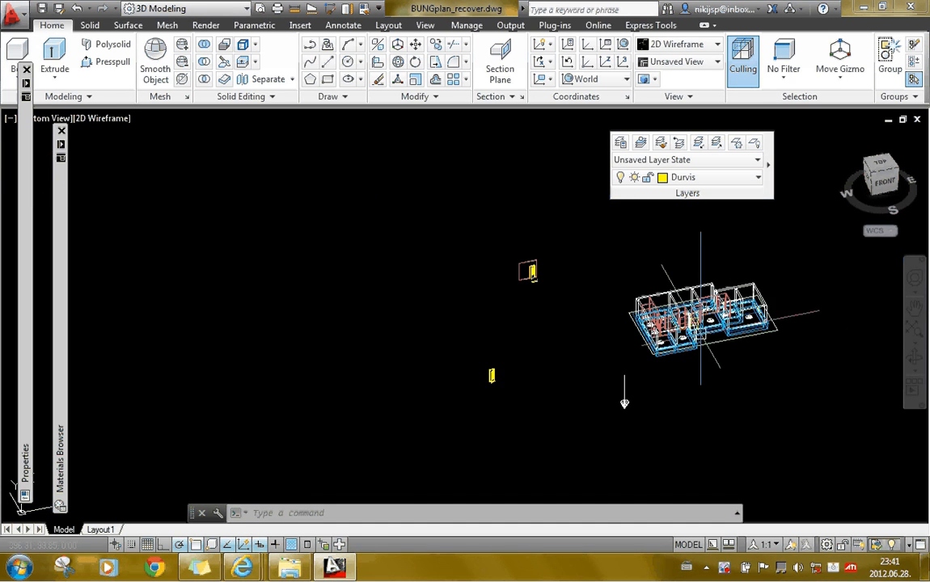
scroll(493, 386, "up", 10)
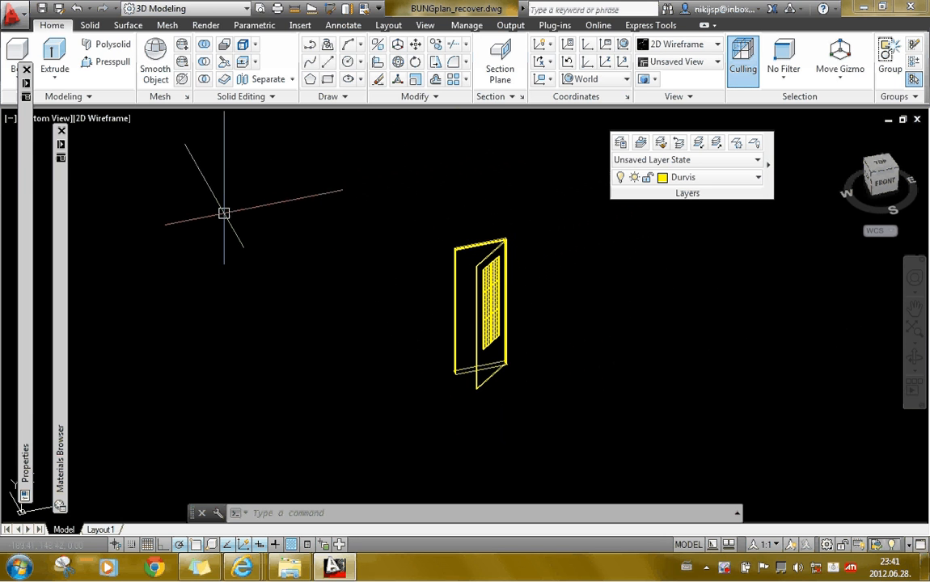
left_click(205, 25)
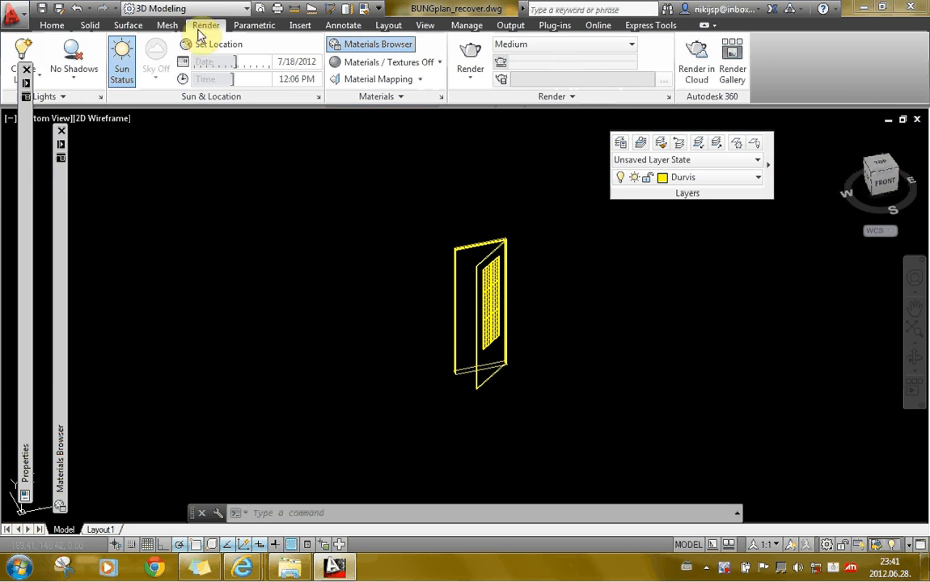
mouse_move(61, 216)
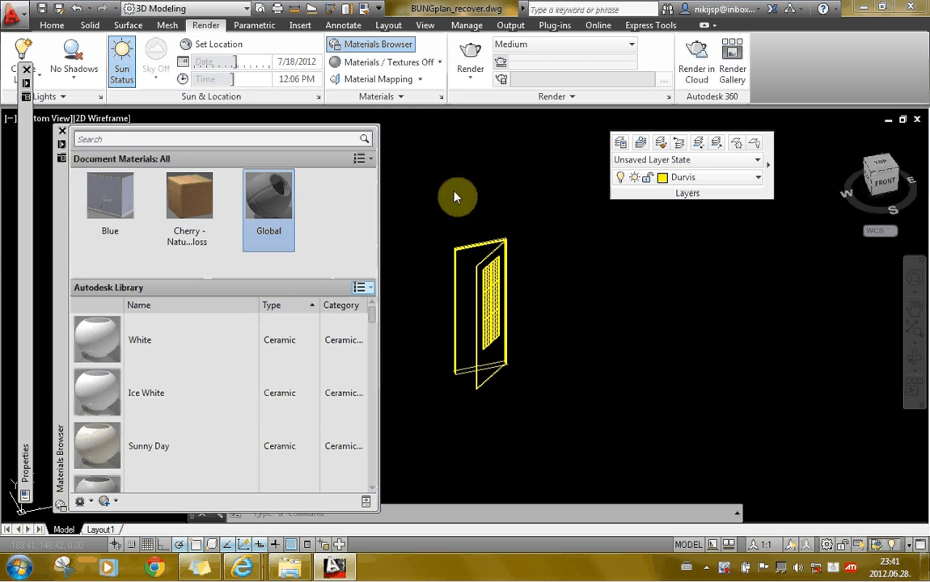
left_click(53, 25)
scroll(473, 376, "up", 3)
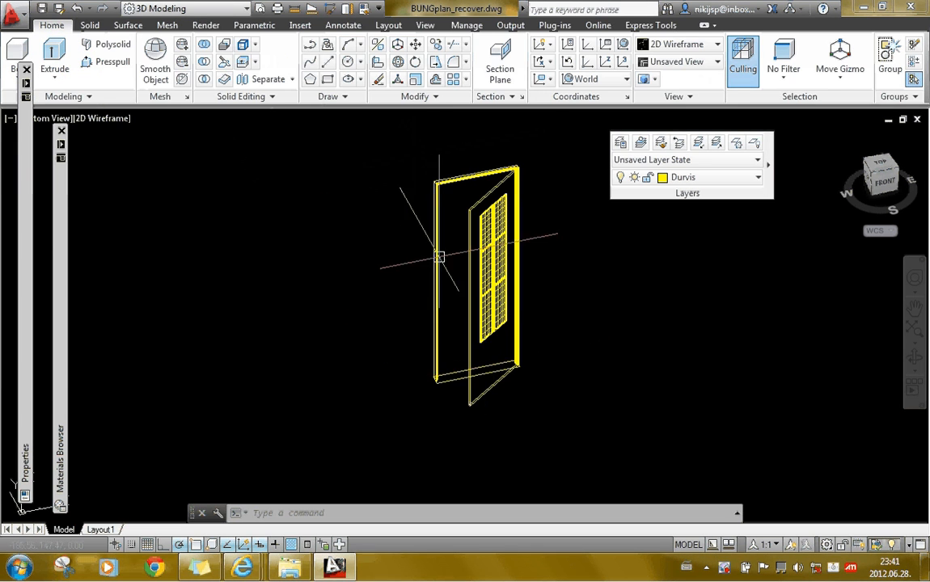
left_click(89, 119)
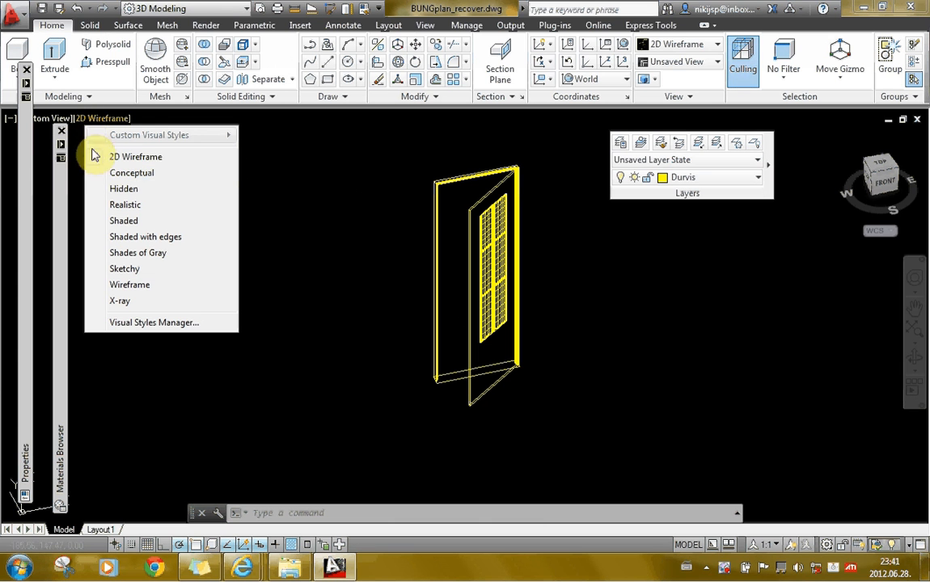
left_click(100, 206)
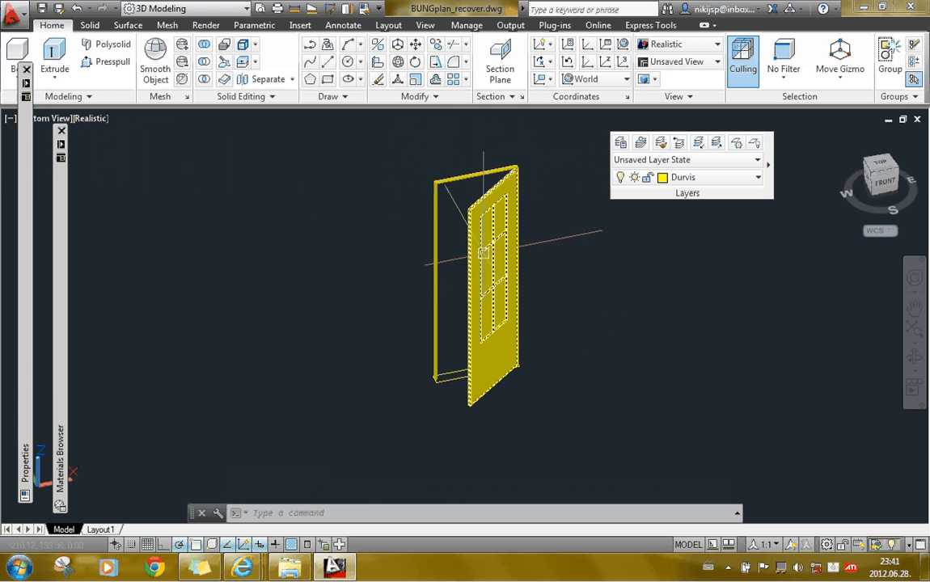
- Examine the shaded door leaf and its frame up close and from a slightly higher angle
scroll(506, 249, "up", 2)
scroll(505, 249, "up", 2)
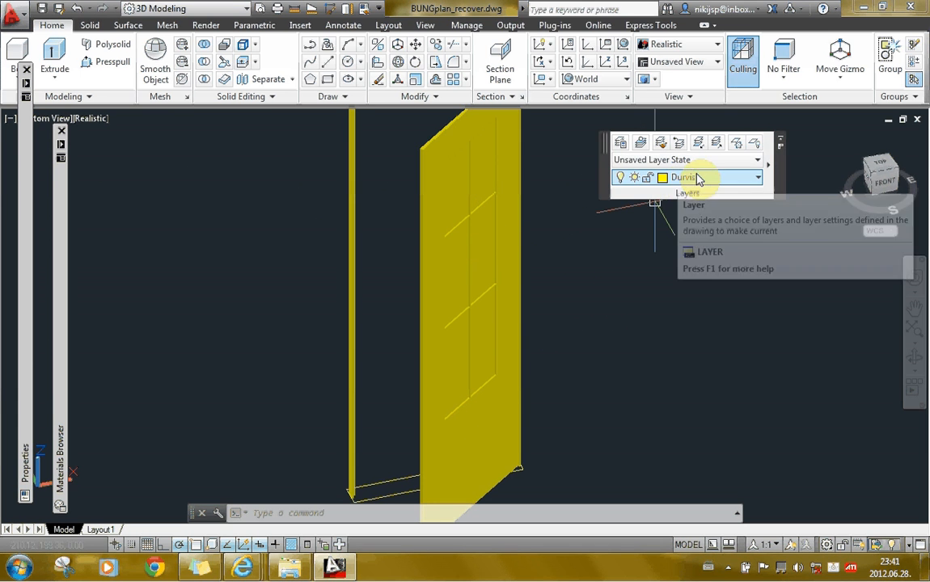
scroll(555, 316, "down", 3)
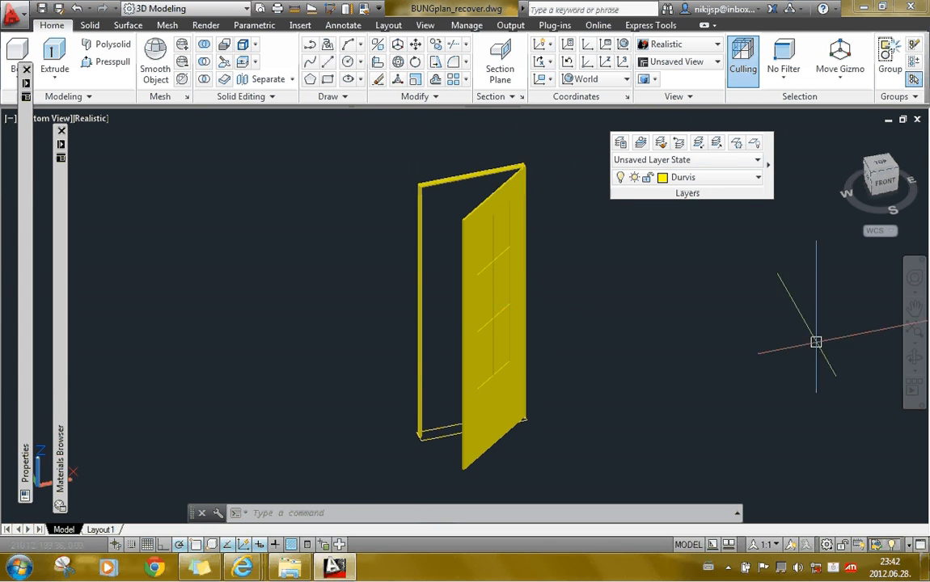
left_click(919, 364)
mouse_move(607, 322)
left_mouse_down()
mouse_move(394, 326)
mouse_move(515, 349)
mouse_move(594, 347)
mouse_move(603, 338)
left_mouse_up()
key("Escape")
left_click(501, 381)
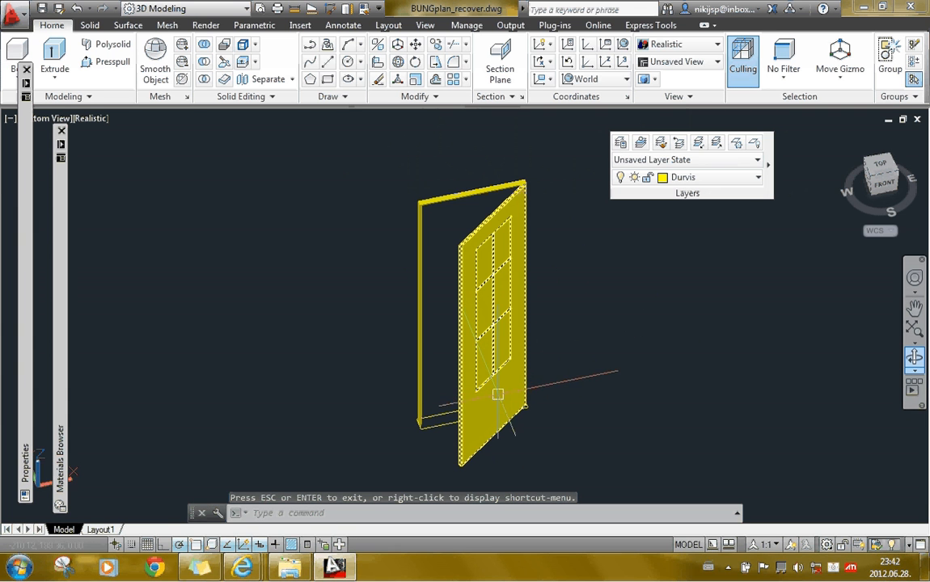
key("Escape")
- Turn off auto-hide so the Materials Browser stays open, and enlarge its Autodesk Library list
mouse_move(58, 243)
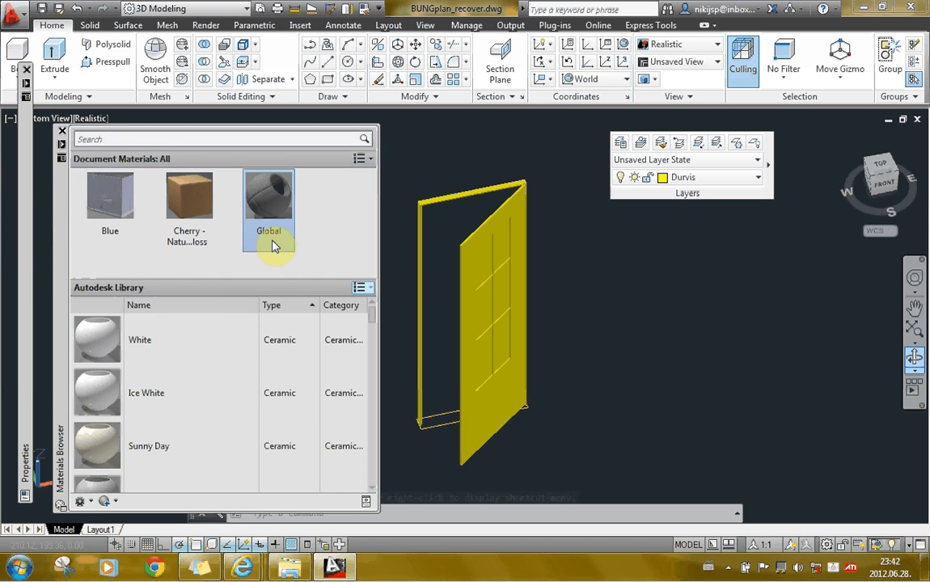
left_click(61, 148)
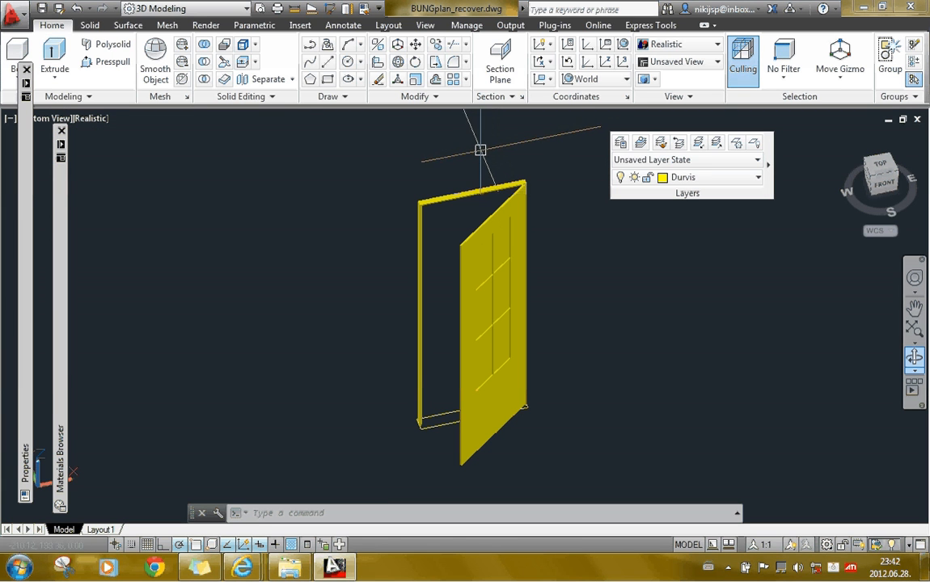
mouse_move(63, 180)
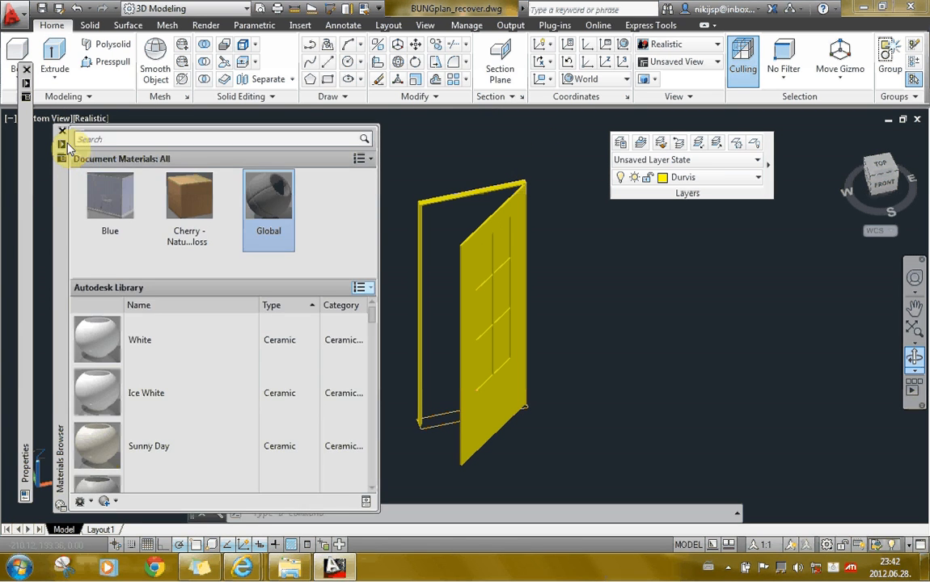
left_click(61, 144)
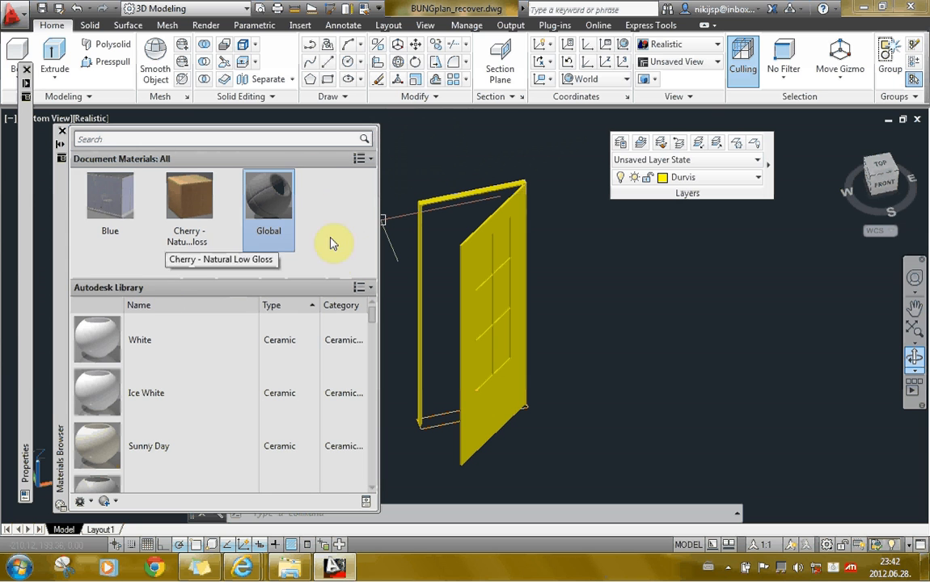
left_click(327, 265)
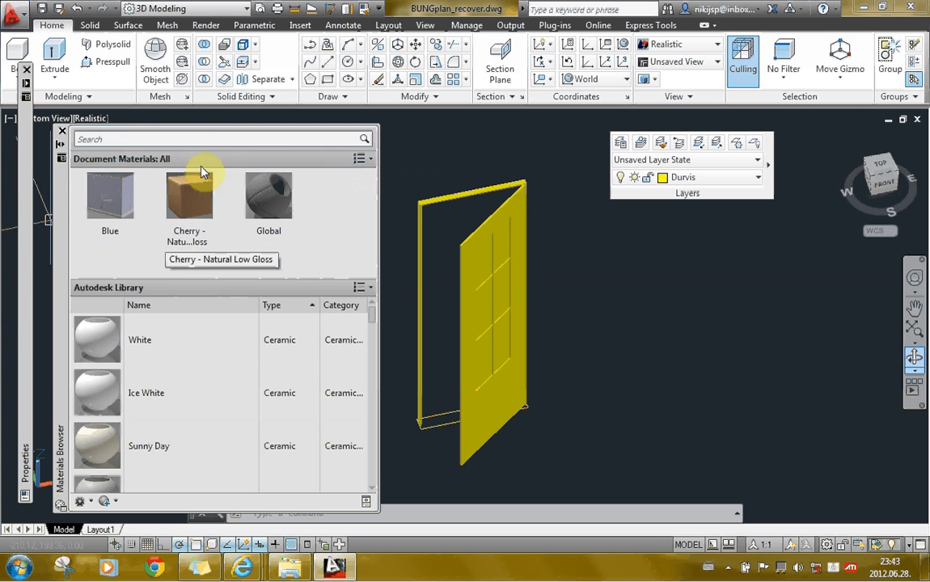
left_click(425, 25)
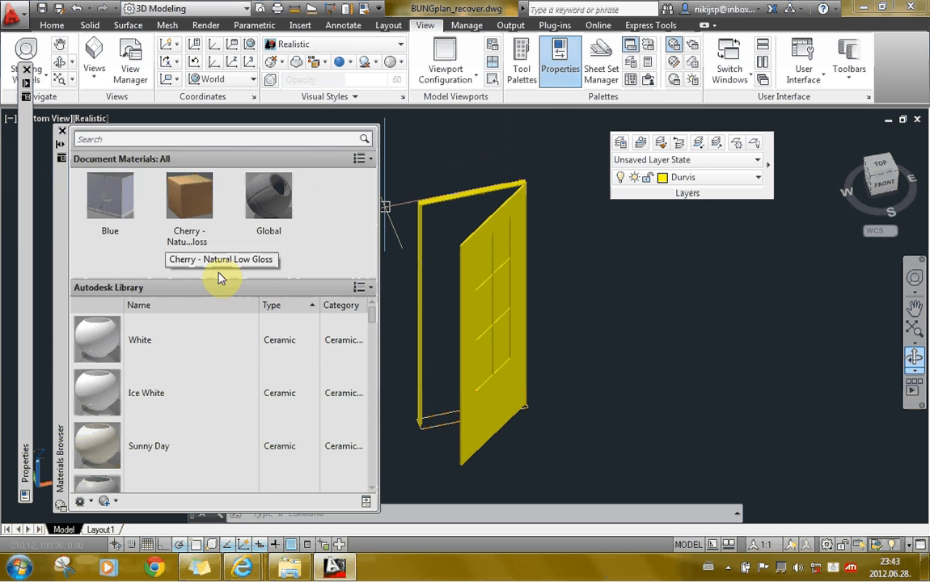
mouse_move(226, 277)
left_mouse_down()
mouse_move(230, 317)
mouse_move(241, 251)
mouse_move(241, 267)
left_mouse_up()
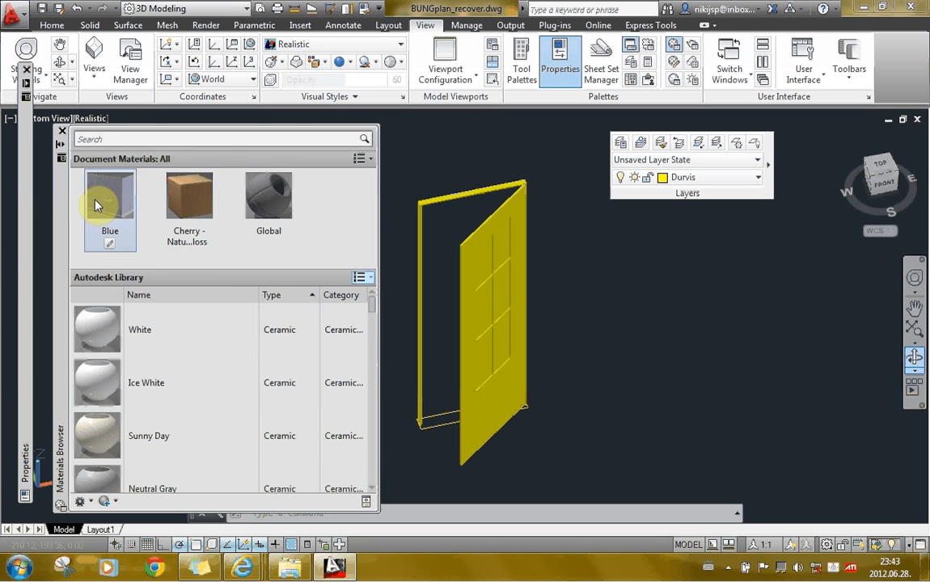
- Add the White ceramic from the Autodesk Library to the document materials, and delete it again
left_click_drag(105, 336, 323, 198)
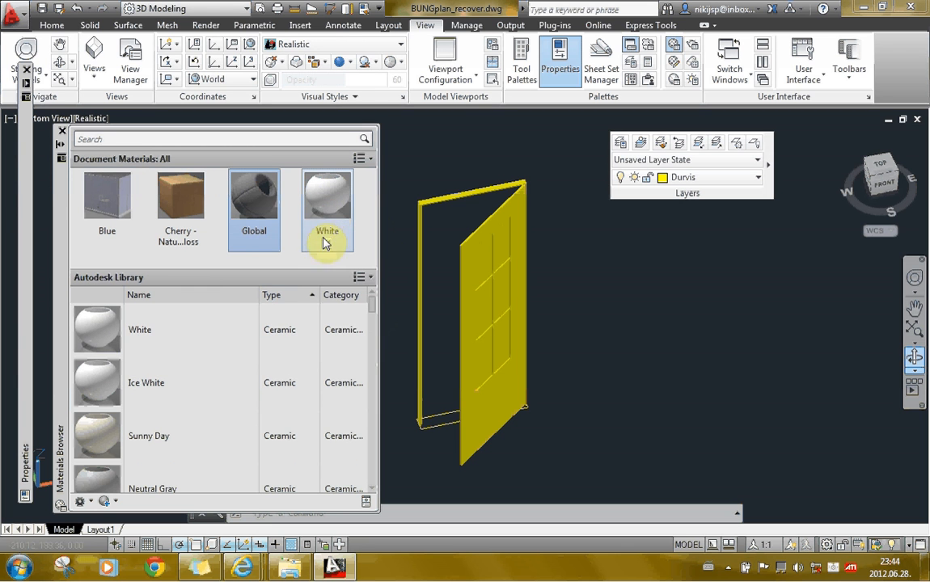
left_click(329, 208)
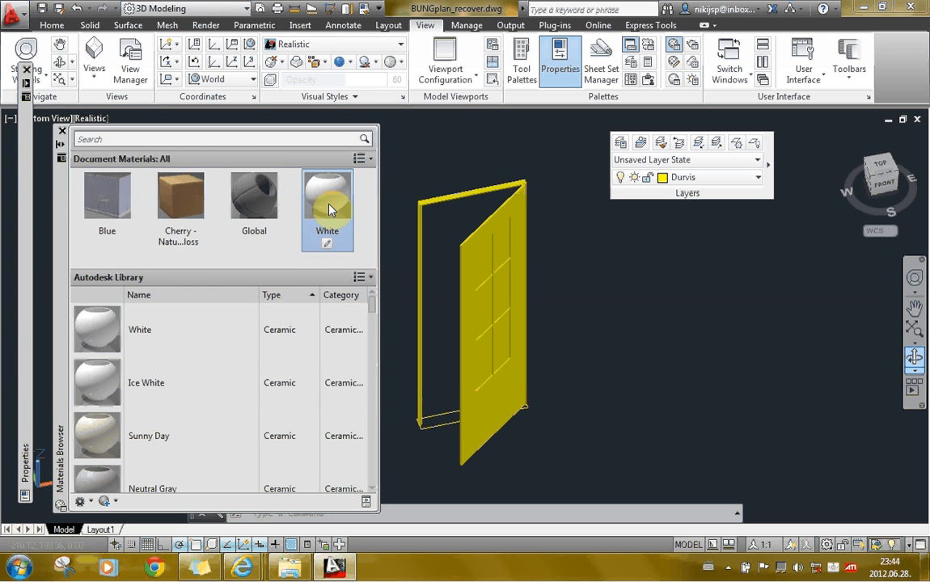
right_click(329, 208)
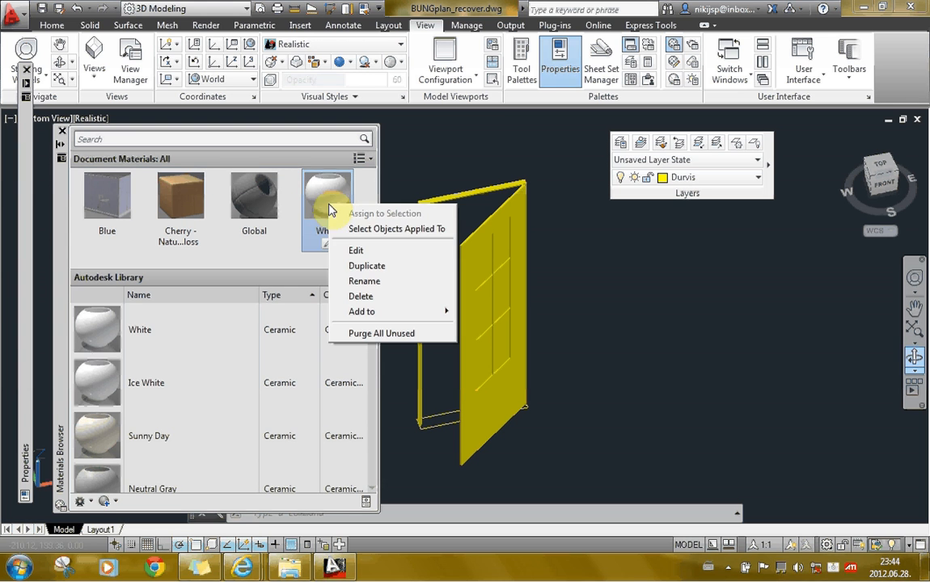
left_click(346, 296)
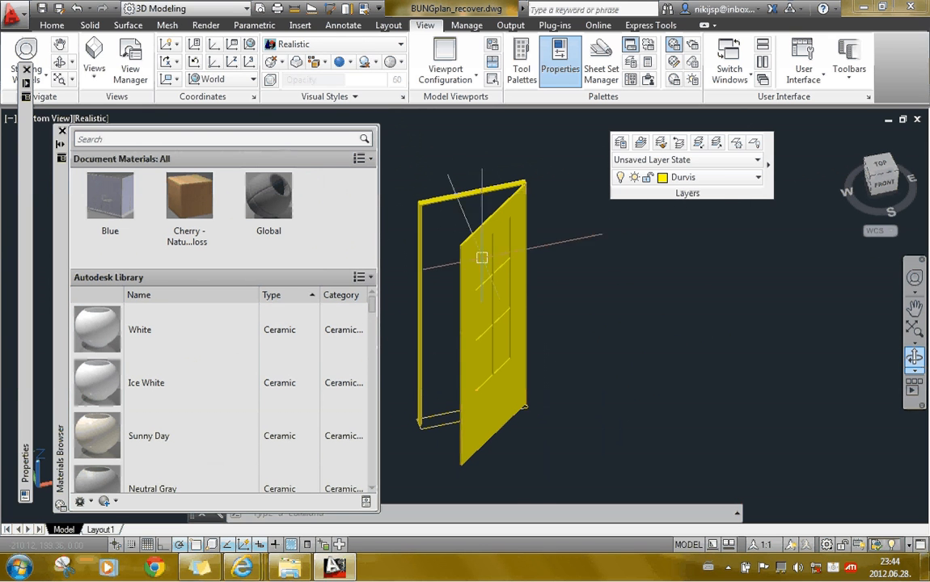
- Check that the door leaf and frame can be selected as separate objects, and clear the selection
scroll(449, 271, "up", 2)
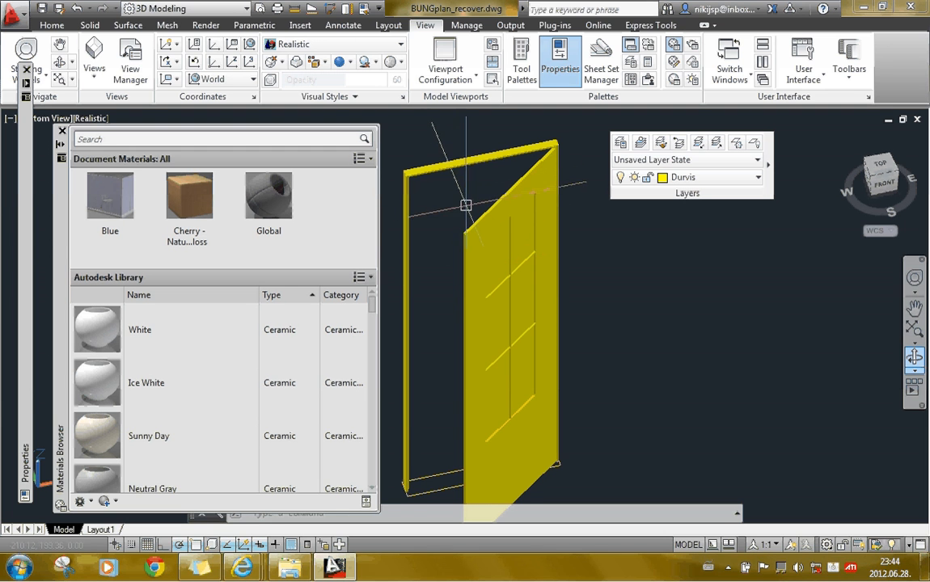
left_click(472, 229)
left_click(420, 200)
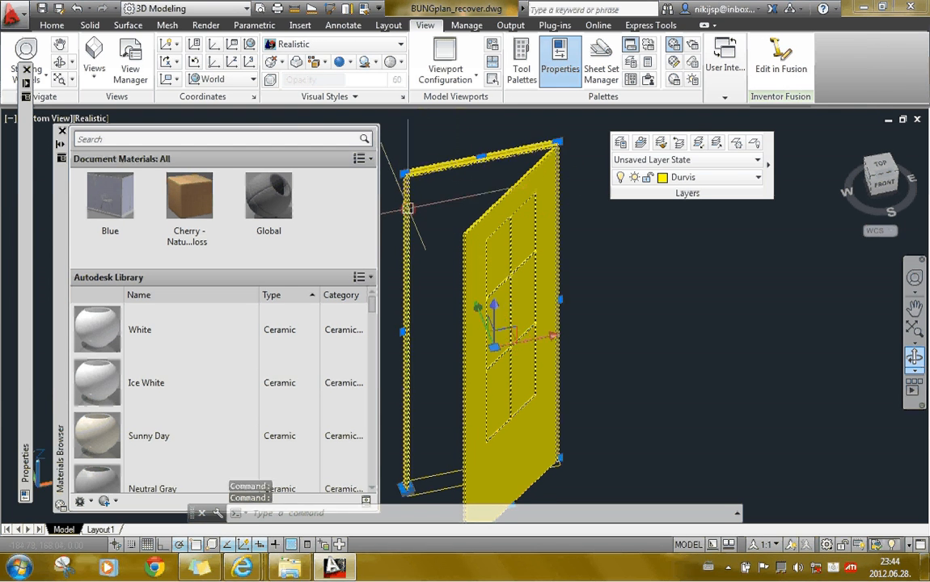
key("Escape")
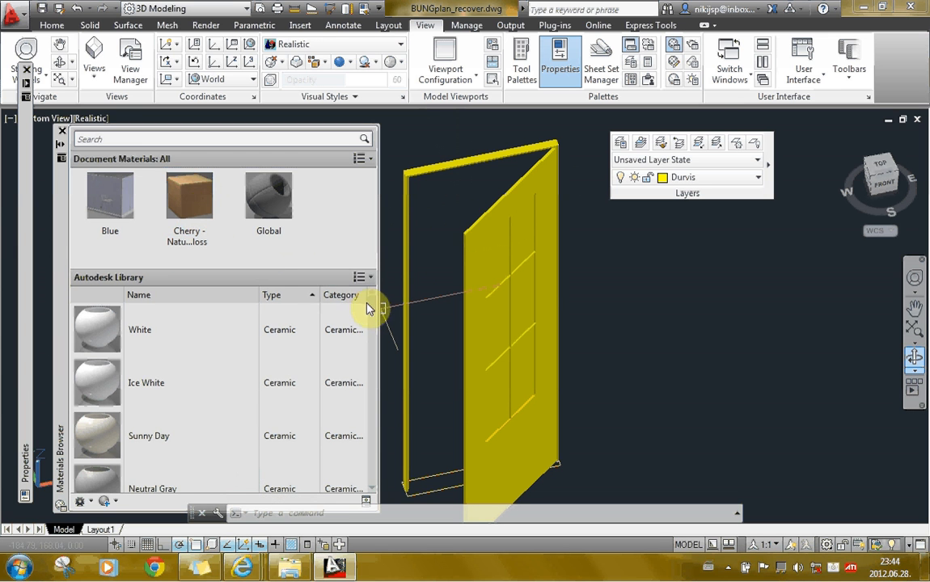
- Find the Beechwood - Java wood in the Autodesk Library and apply it to the door leaf
left_click_drag(374, 310, 364, 478)
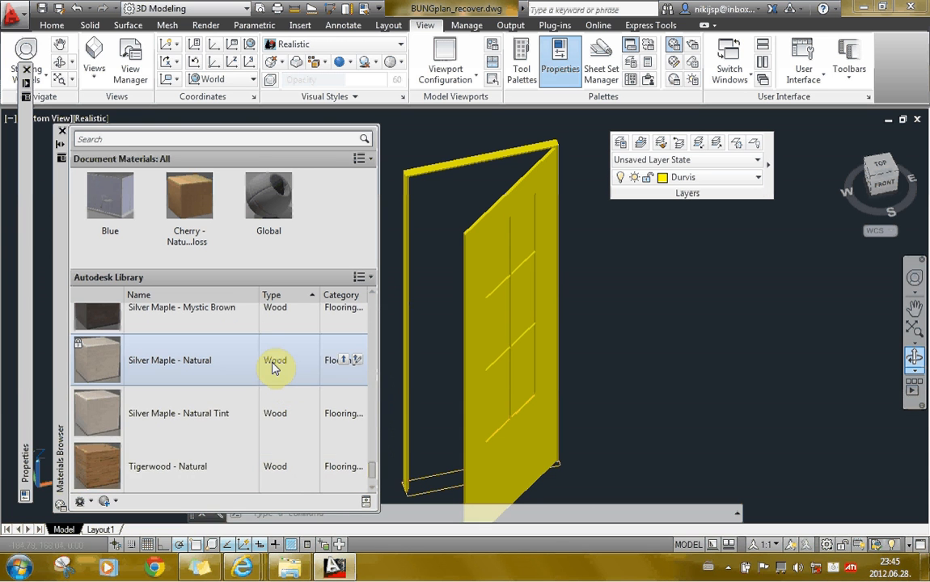
scroll(269, 386, "up", 5)
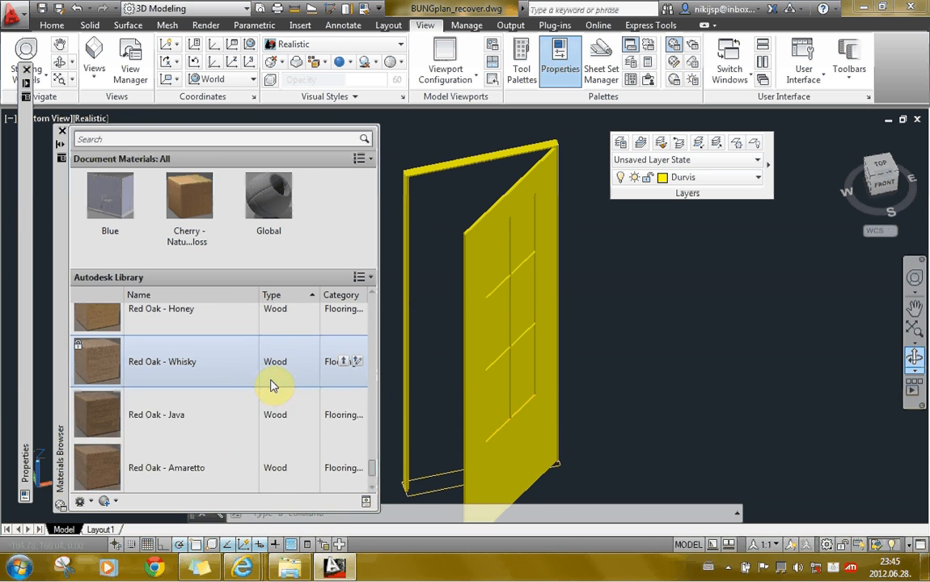
scroll(275, 392, "up", 5)
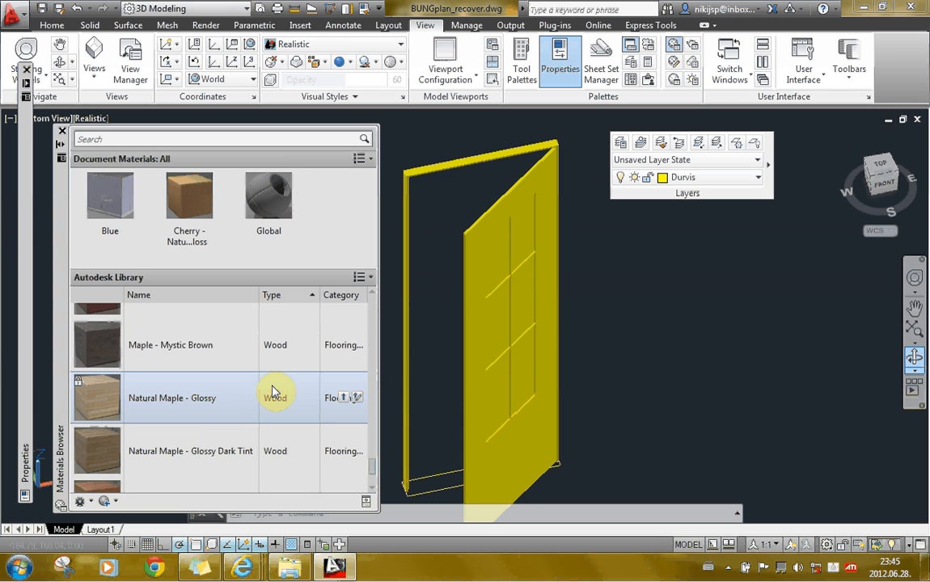
scroll(276, 391, "up", 6)
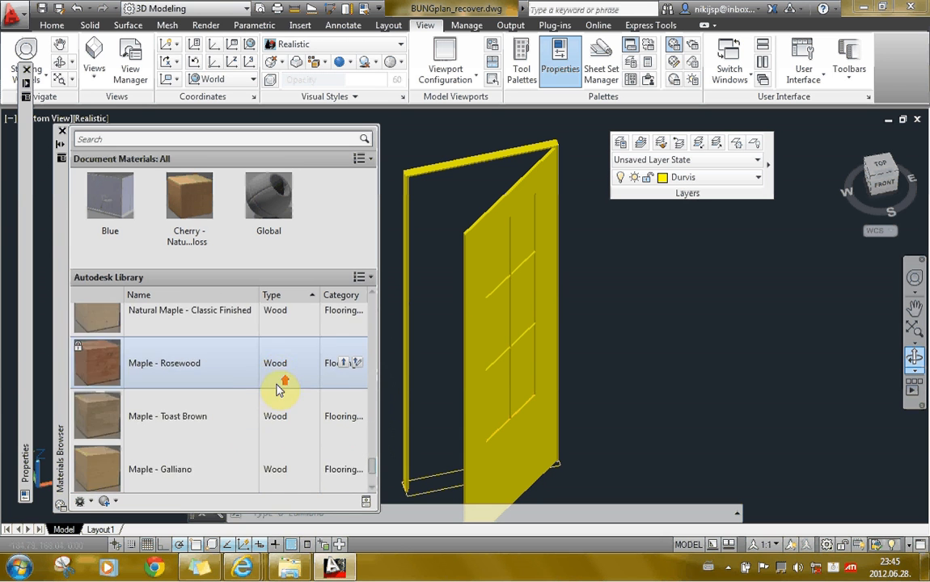
scroll(275, 391, "up", 1)
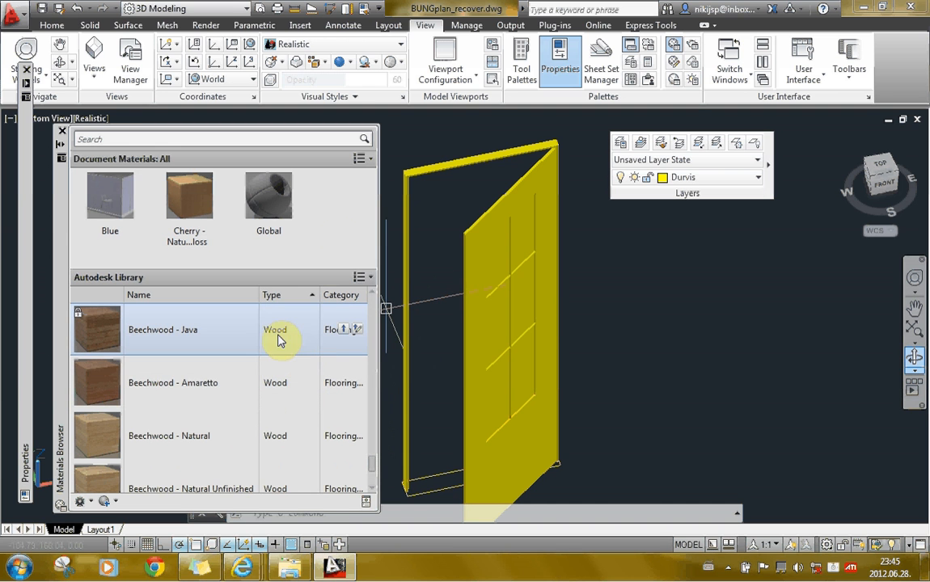
left_click_drag(270, 332, 508, 213)
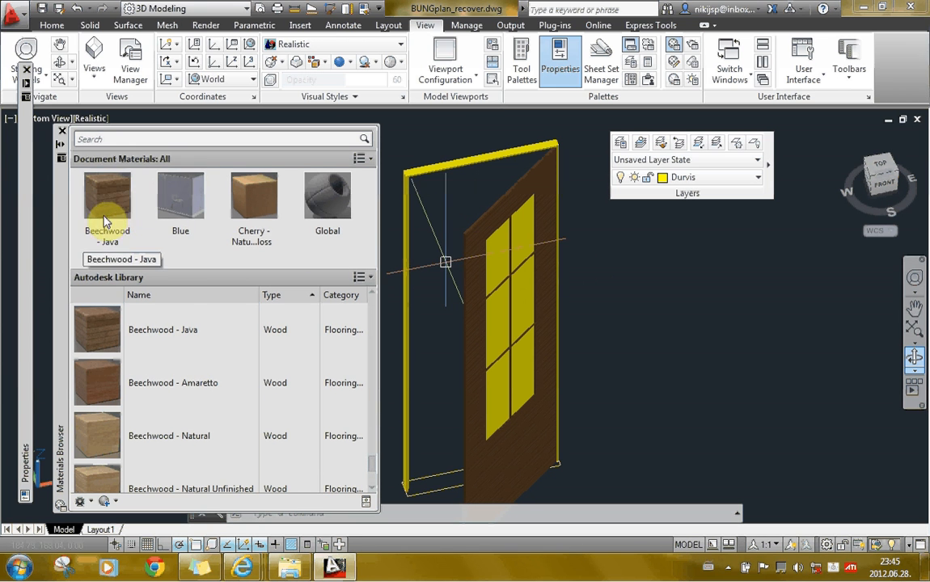
- Select the objects that use Beechwood - Java and assign Cherry - Natural Low Gloss to them instead
left_click(413, 276)
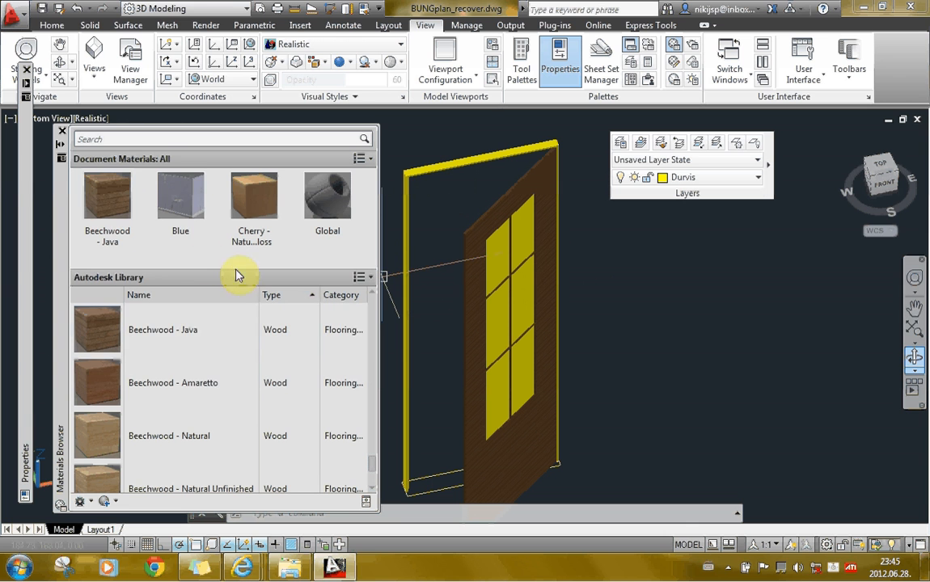
right_click(112, 214)
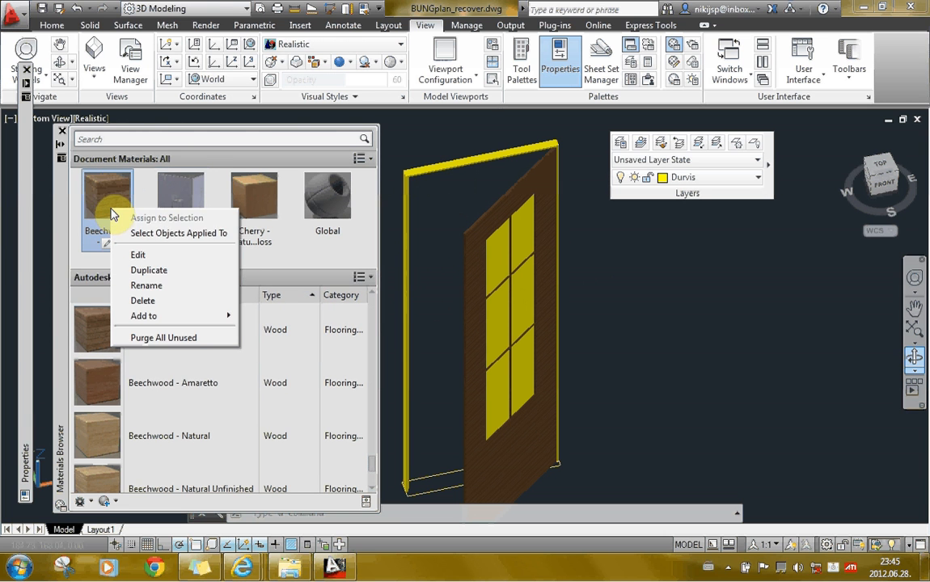
left_click(162, 233)
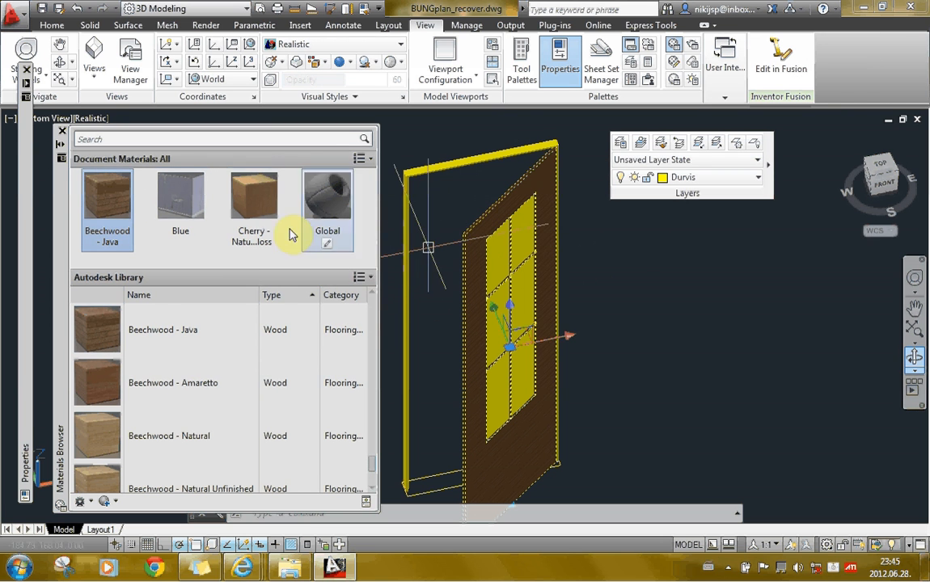
left_click(251, 226)
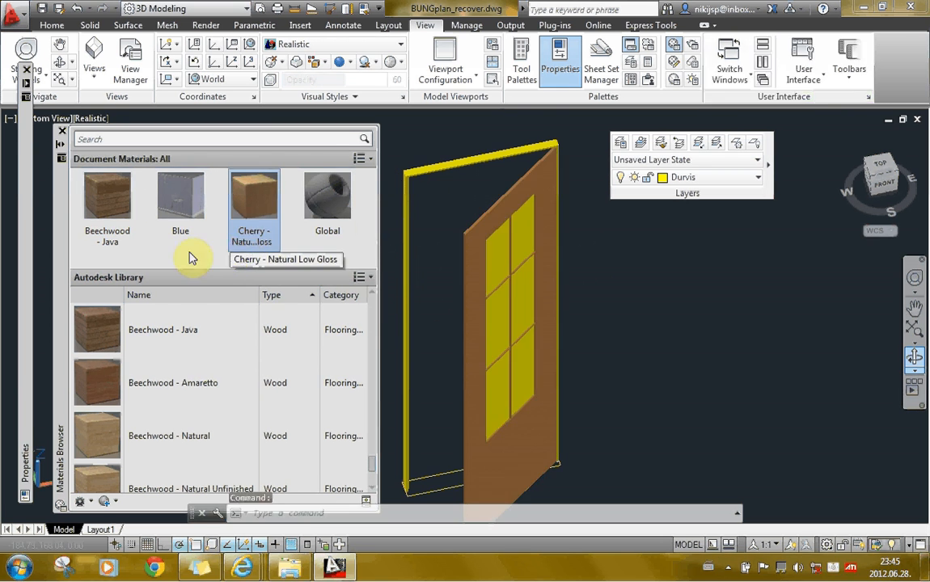
left_click(101, 206)
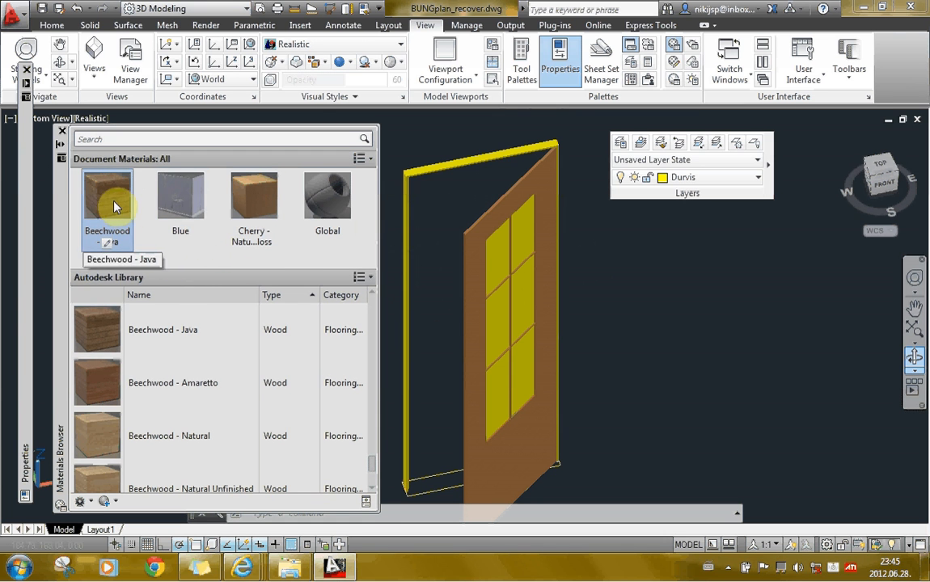
- Delete Beechwood - Java from the document materials and assign Cherry - Natural Low Gloss to the door frame
right_click(132, 225)
left_click(142, 292)
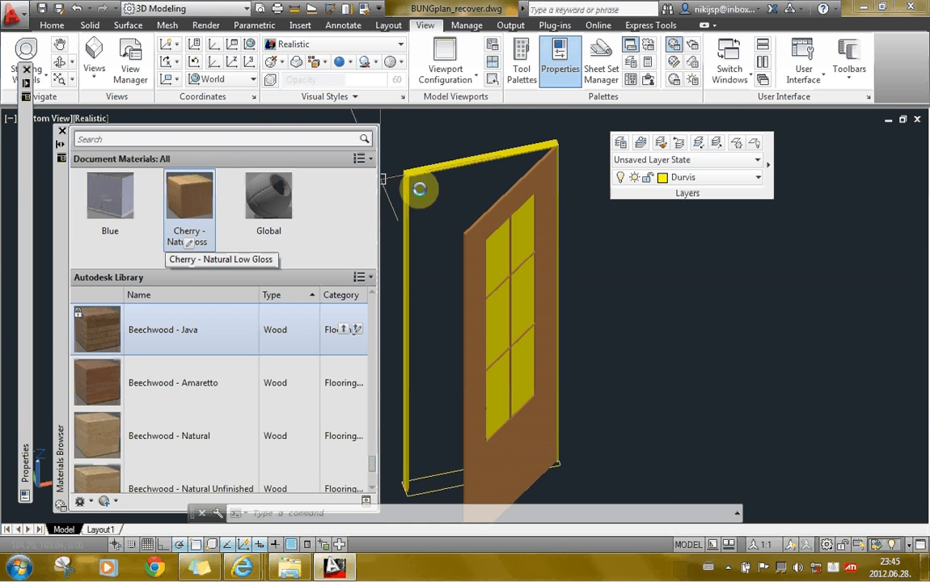
left_click(437, 168)
left_click(191, 194)
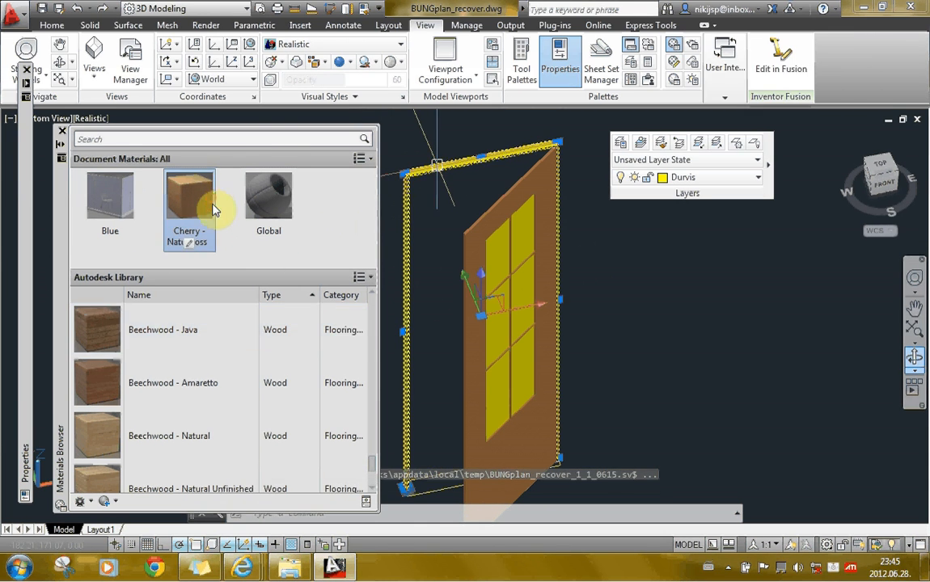
left_click(315, 244)
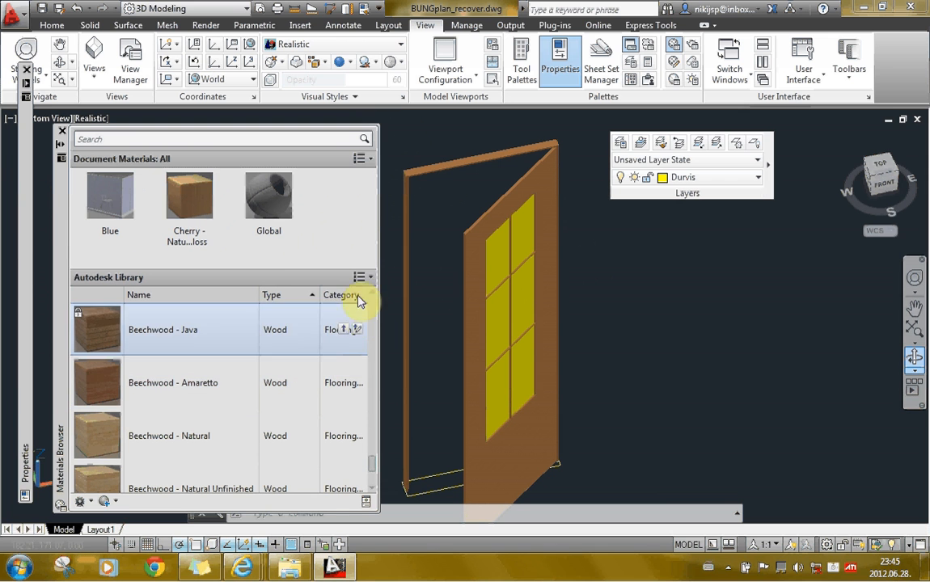
- Try the 16 x 16 thumbnail size for the document materials and restore 64 x 64
left_click(361, 160)
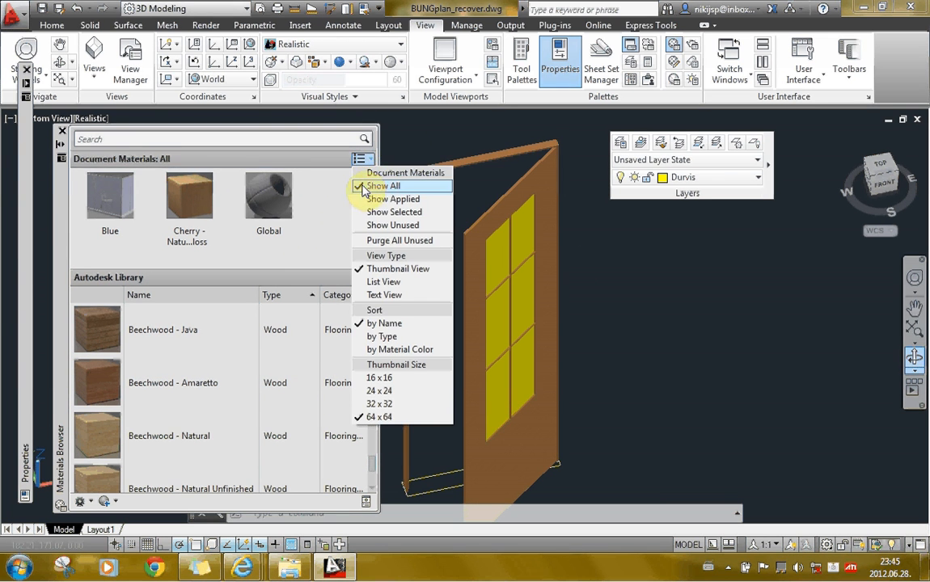
left_click(375, 379)
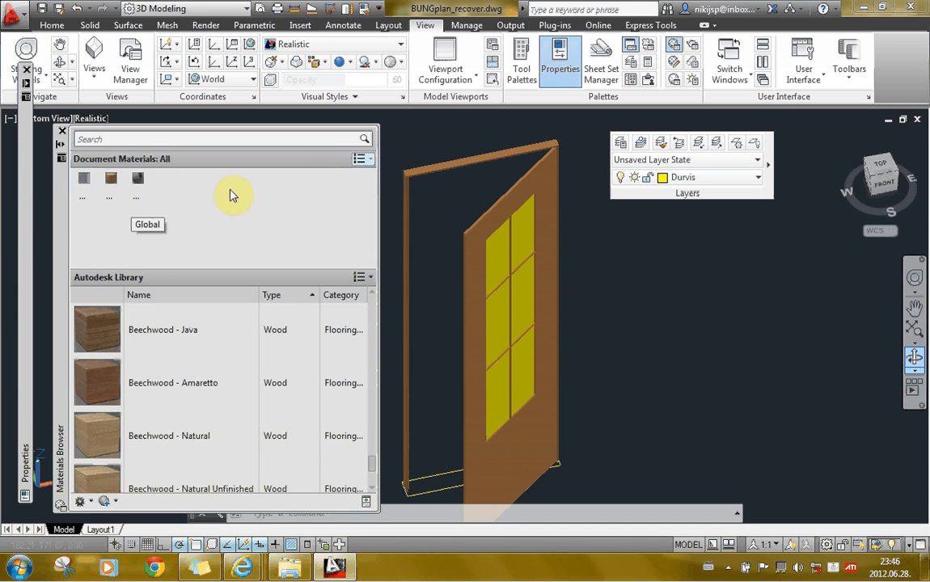
left_click(362, 160)
left_click(374, 417)
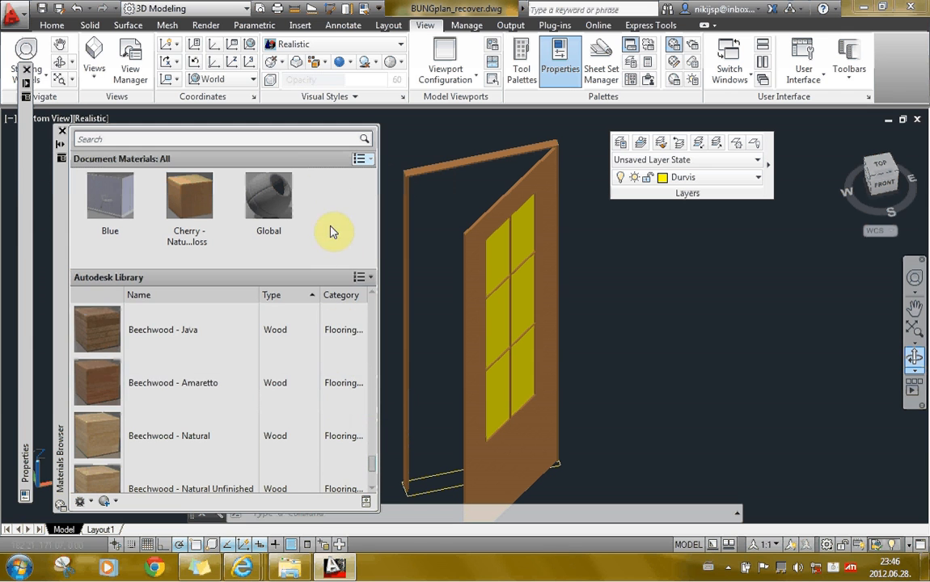
- Sort the document materials by type and return them to sorting by name
left_click(365, 160)
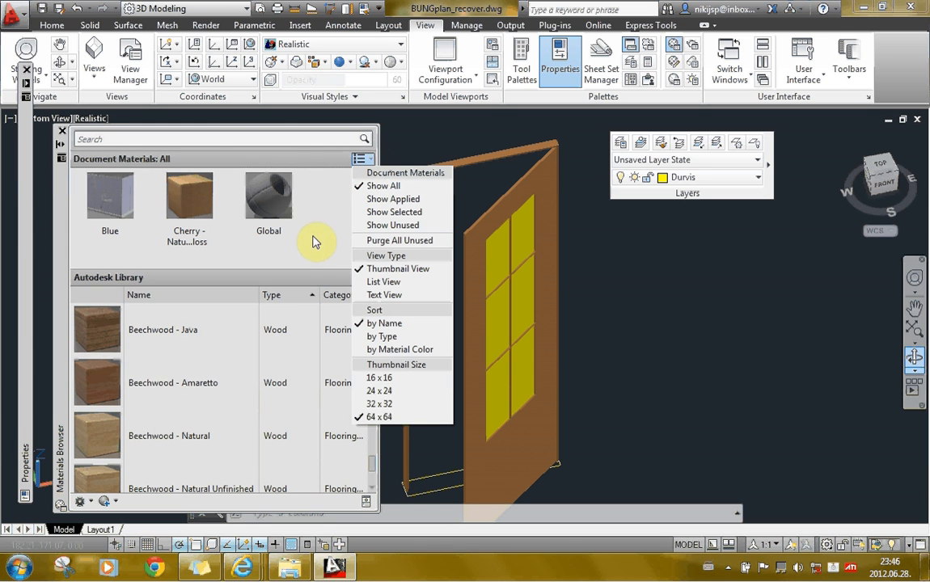
left_click(387, 336)
left_click(364, 160)
left_click(377, 324)
- Limit the document materials to those of the selected objects, and show all of them again
left_click(361, 159)
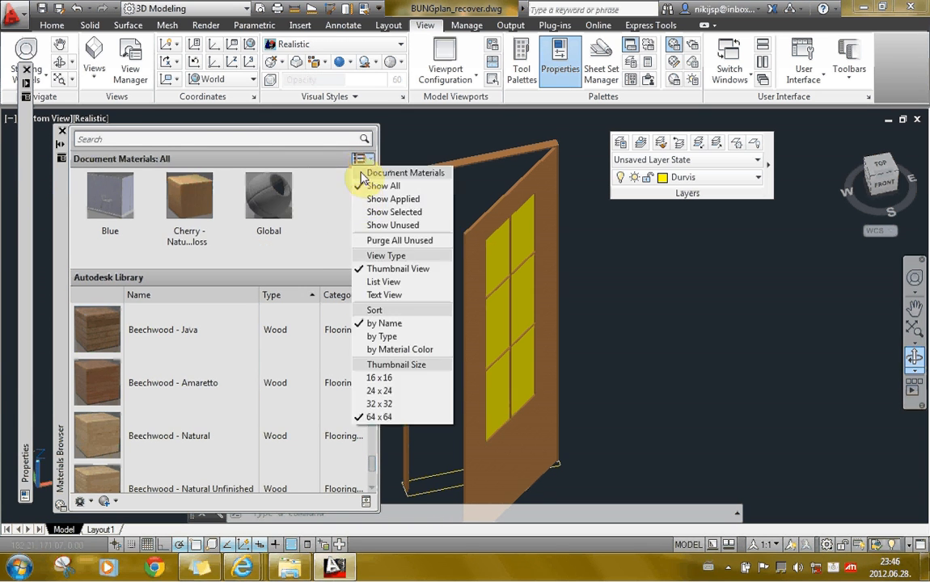
left_click(378, 212)
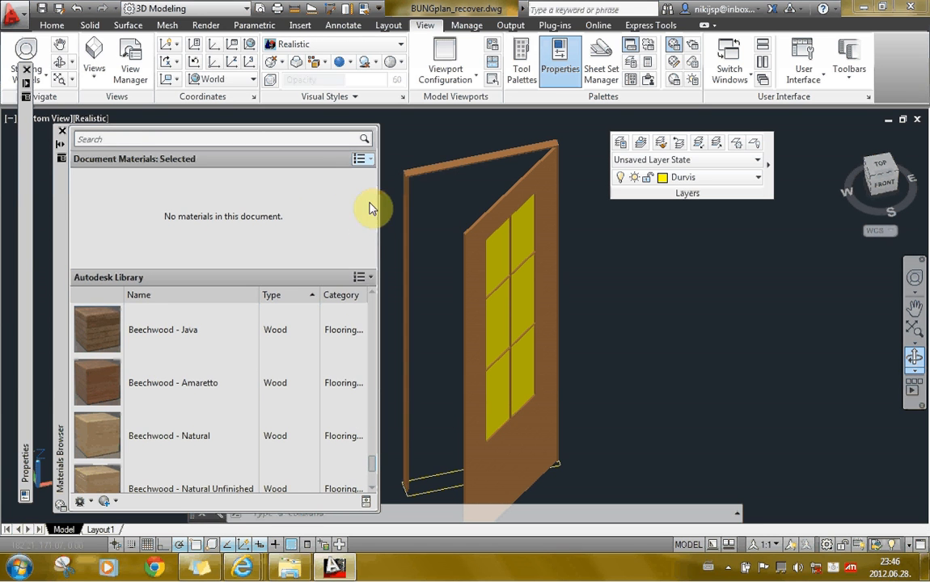
left_click(364, 159)
left_click(355, 184)
- Review the display and sorting options of the Autodesk Library without changing any
left_click(360, 277)
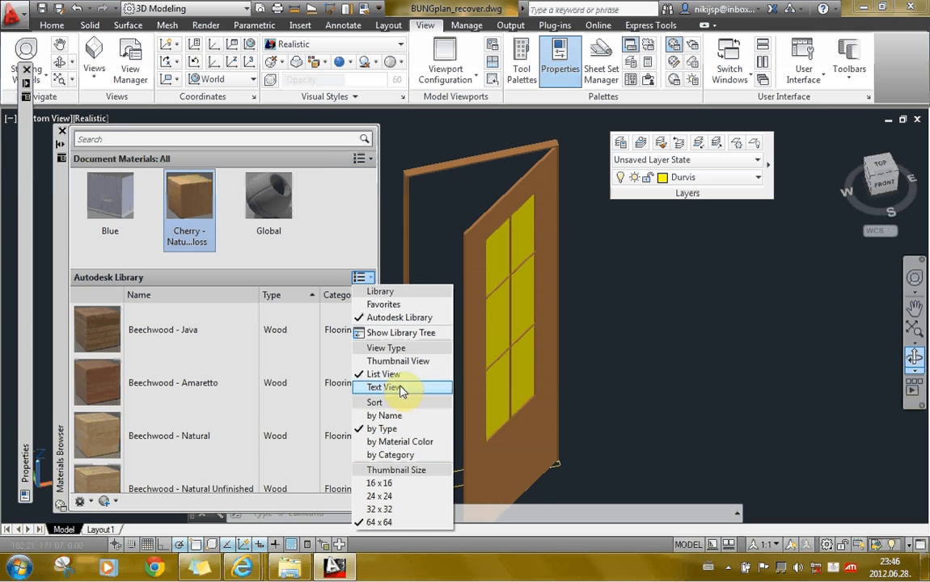
left_click(349, 242)
left_click(350, 241)
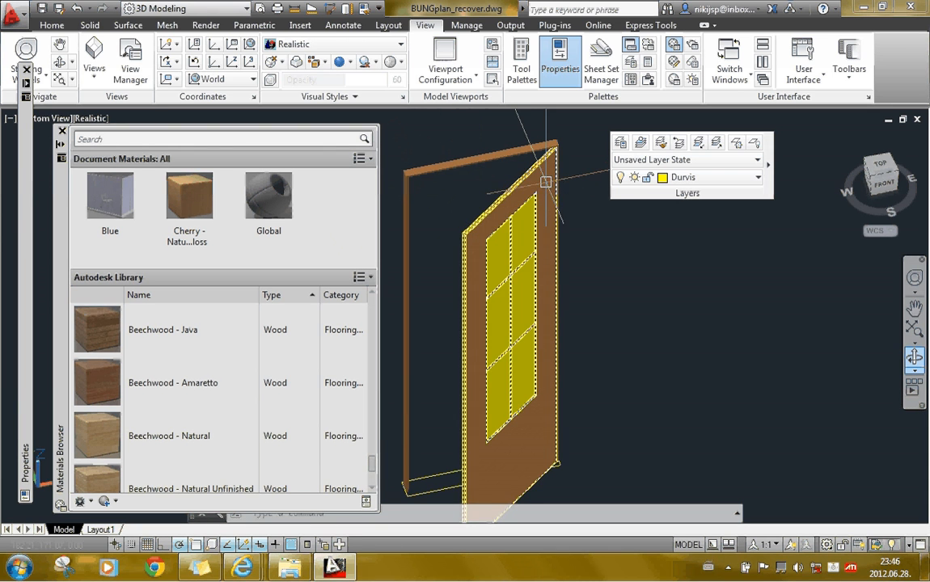
- Select all the glass panes in the door leaf with a window, apply the Blue material, and clear the selection
left_click(470, 180)
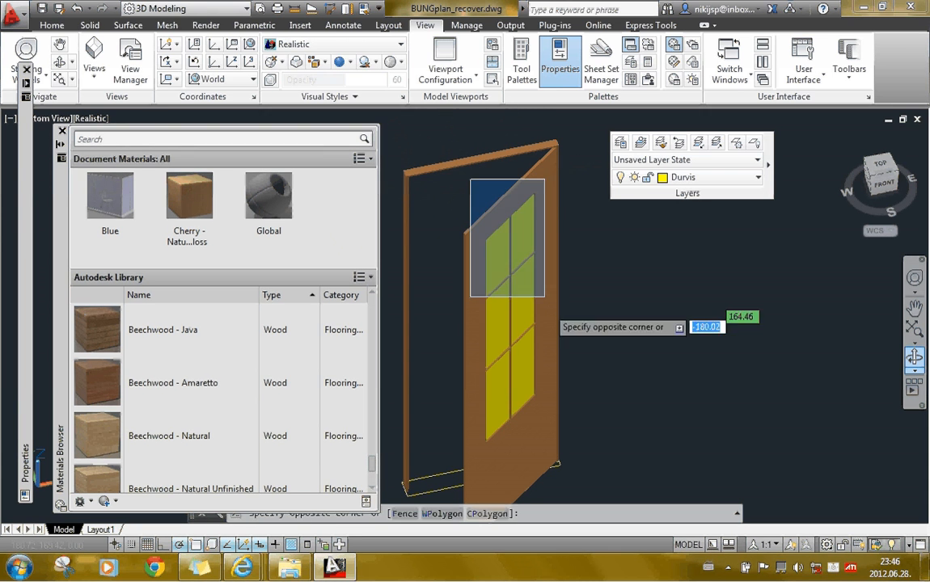
left_click(552, 451)
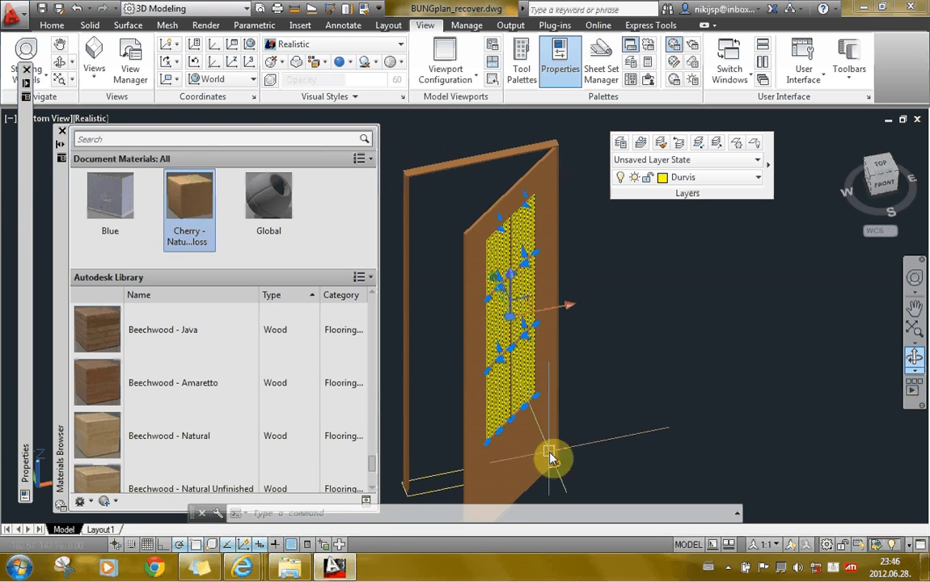
left_click(109, 208)
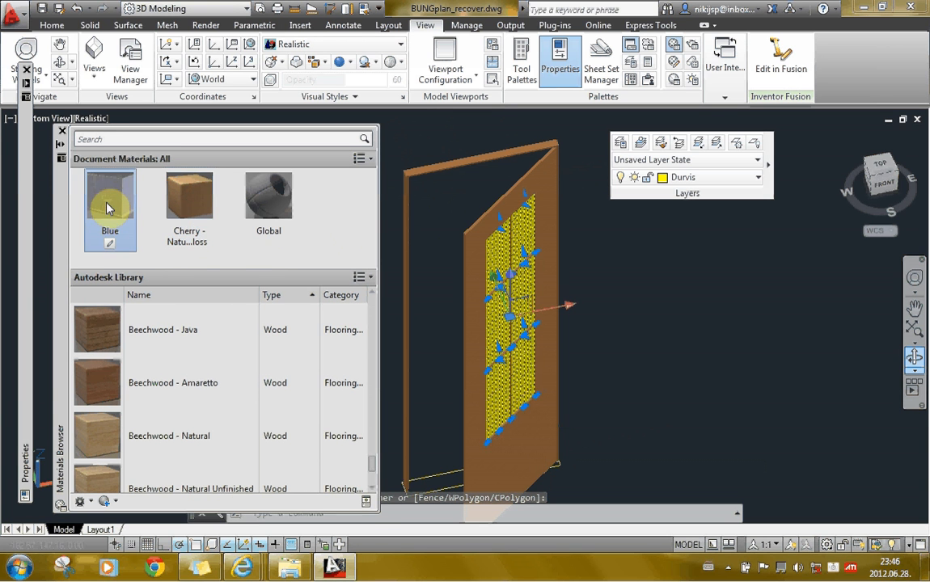
key("Escape")
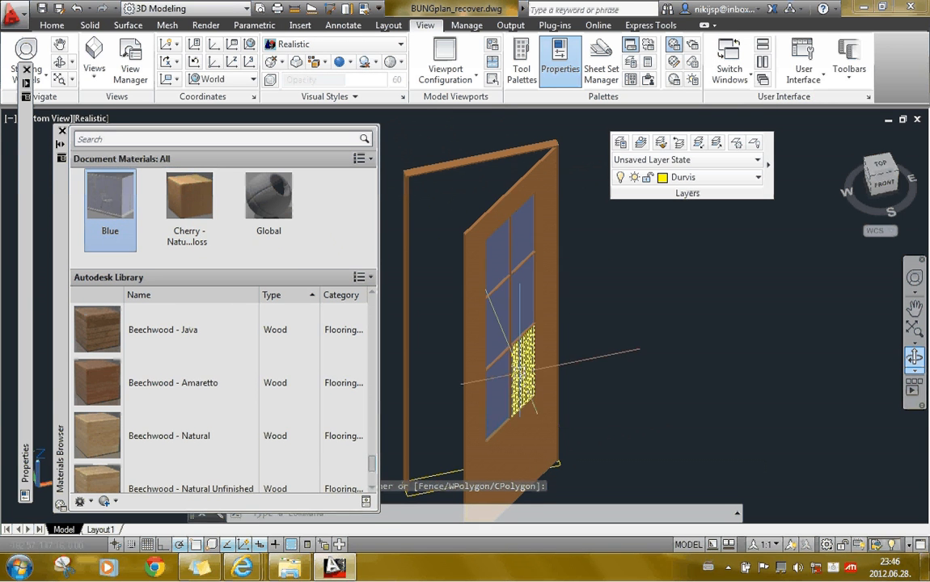
- Examine the applied materials on the door from several angles and the wood grain direction at the frame's upper corner
left_click(915, 366)
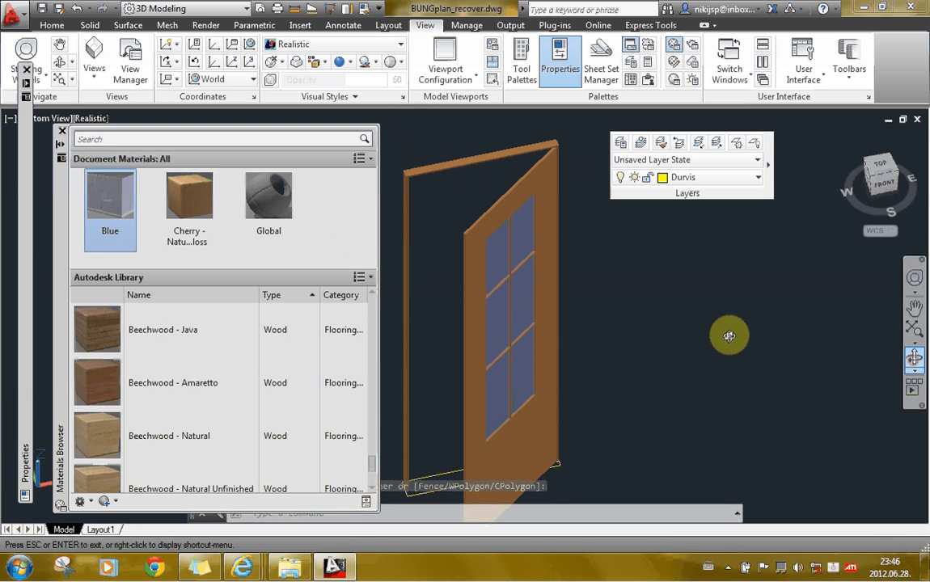
left_click_drag(715, 333, 524, 271)
left_click_drag(473, 249, 673, 286)
key("Escape")
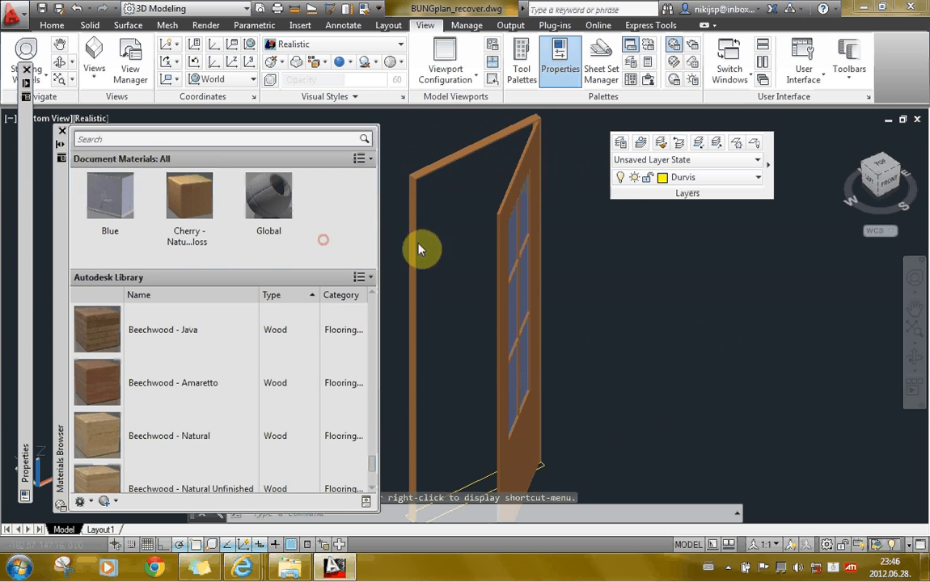
scroll(387, 162, "up", 5)
scroll(426, 180, "up", 3)
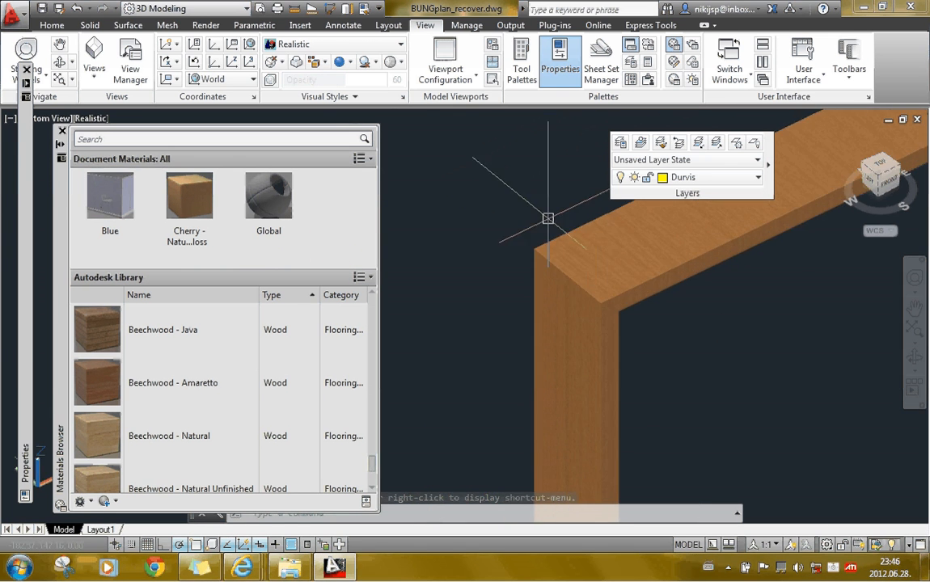
scroll(629, 278, "up", 3)
scroll(562, 251, "down", 2)
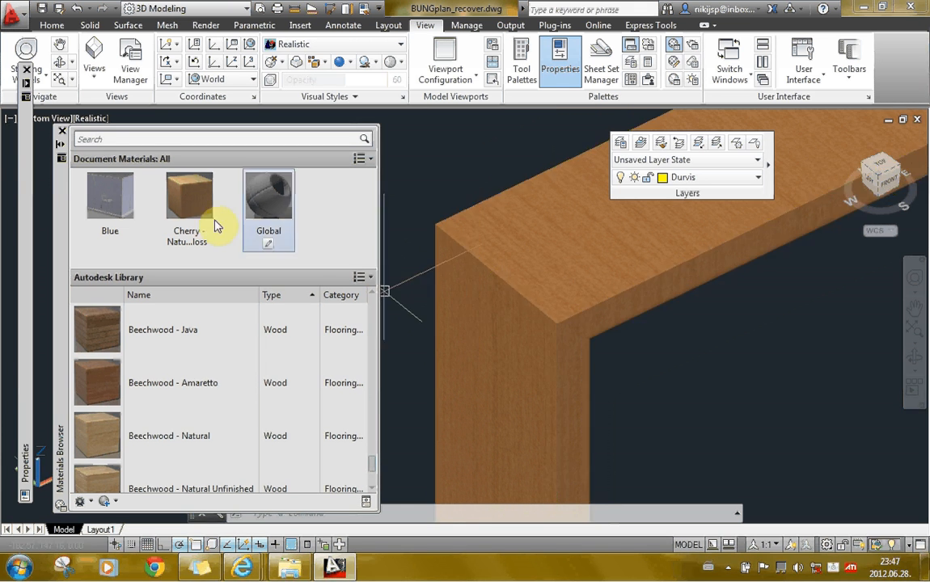
left_click_drag(202, 214, 458, 274)
scroll(457, 274, "up", 5)
scroll(467, 320, "down", 3)
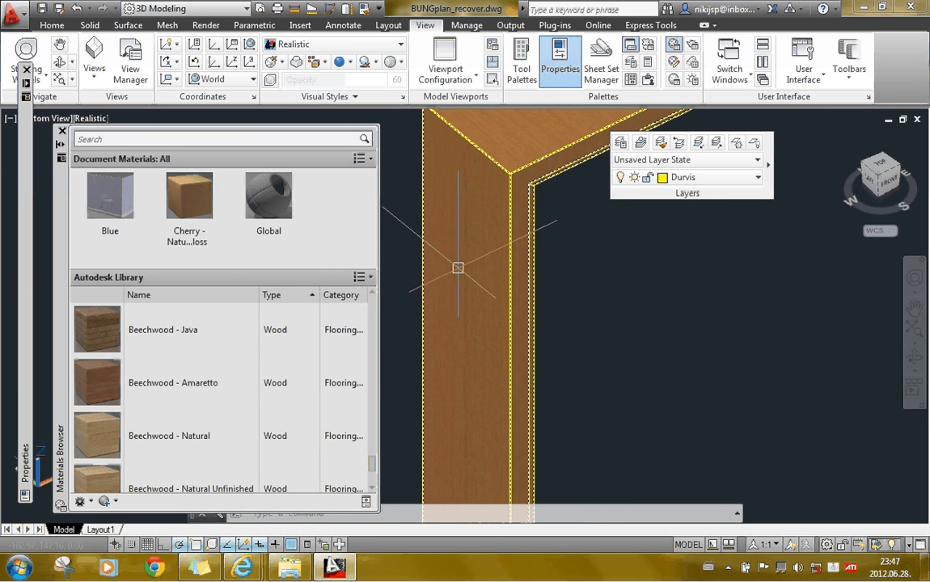
scroll(466, 321, "down", 2)
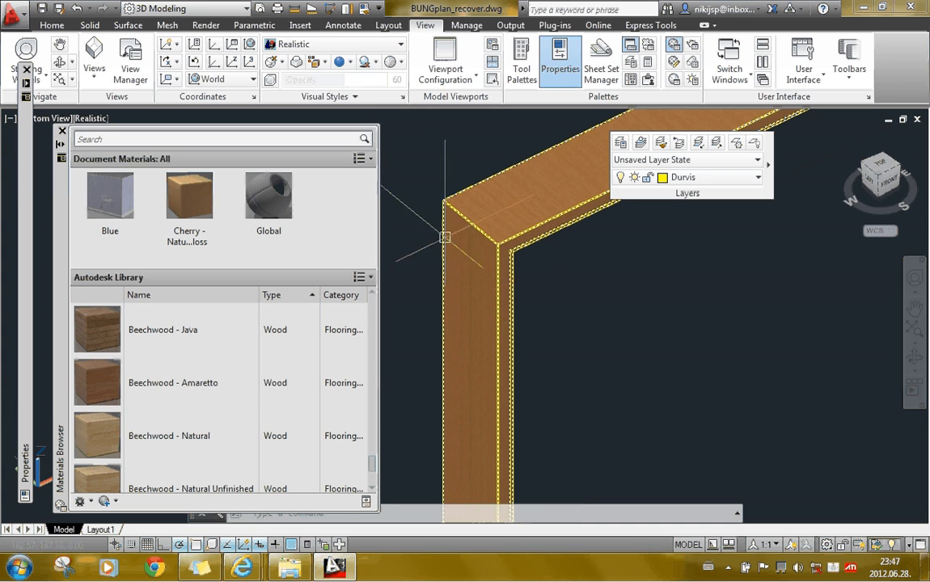
- Inspect the wood image, texture scale and stain settings of Cherry - Natural Low Gloss, and close its editors
left_click(204, 25)
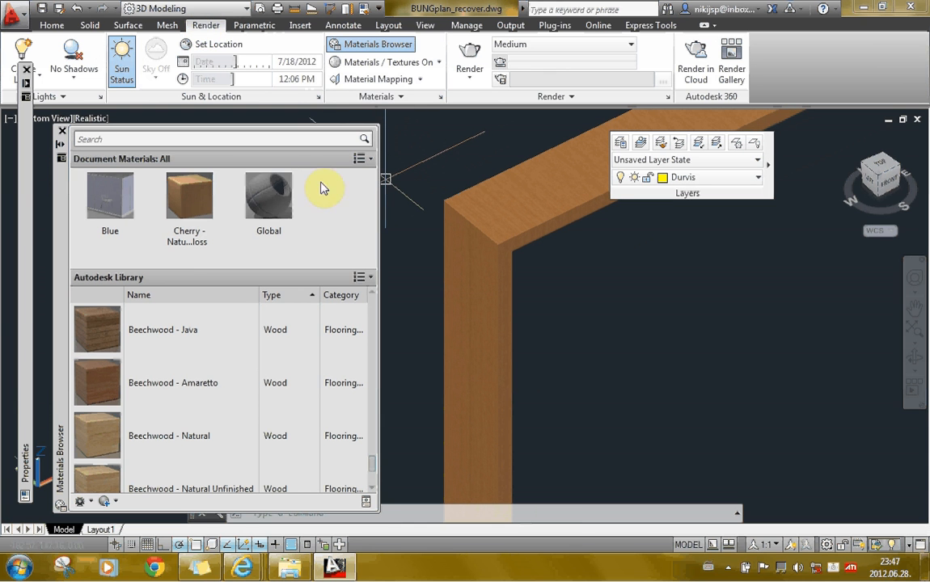
left_click(198, 213)
double_click(198, 213)
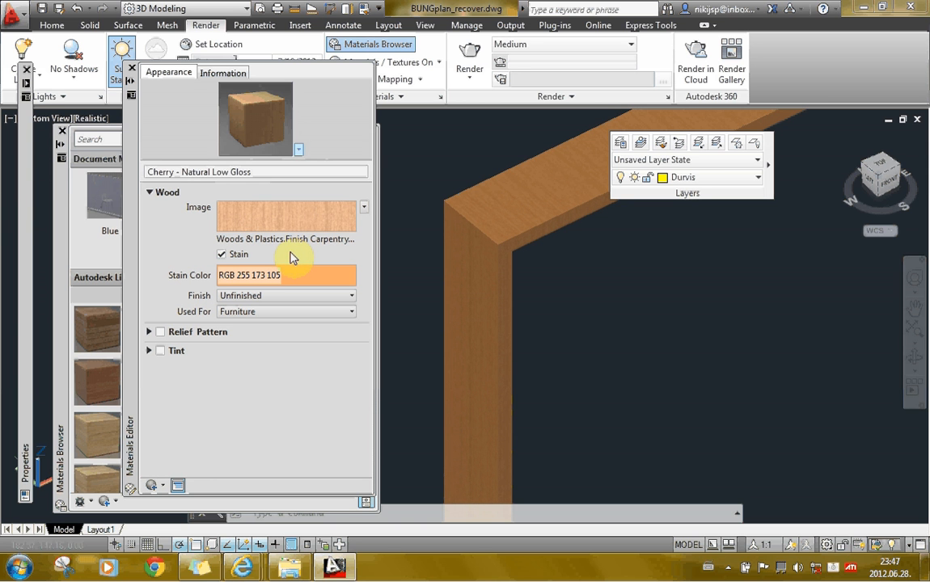
mouse_move(286, 228)
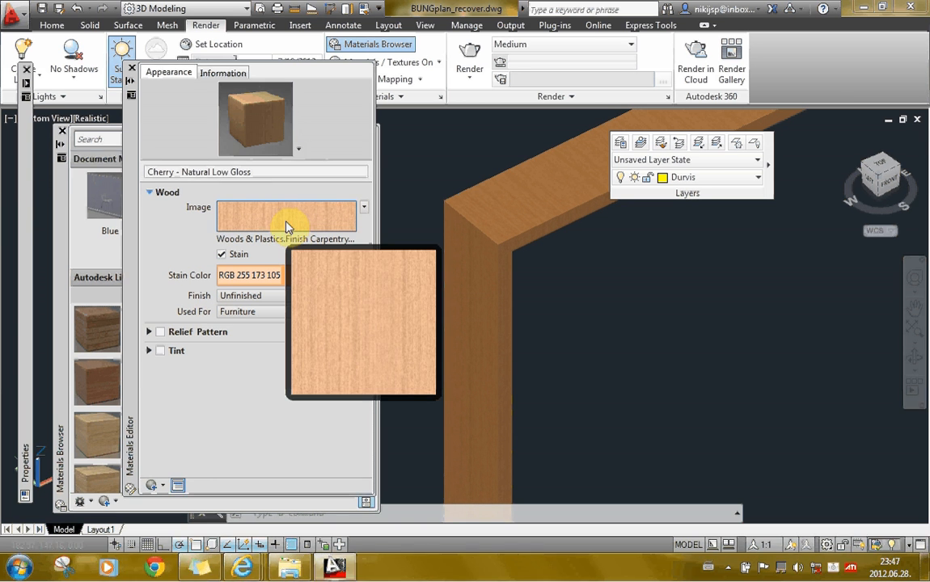
left_click(286, 227)
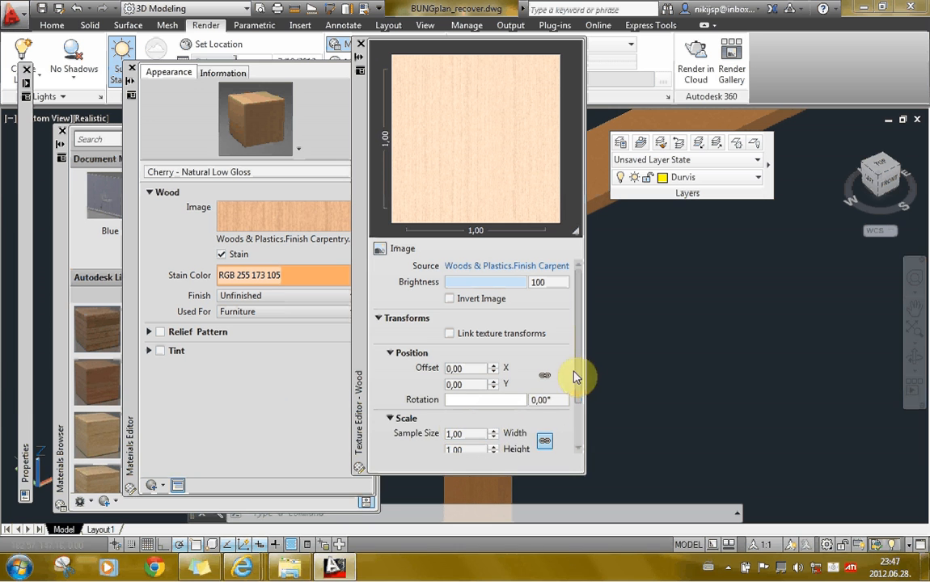
left_click_drag(579, 363, 578, 396)
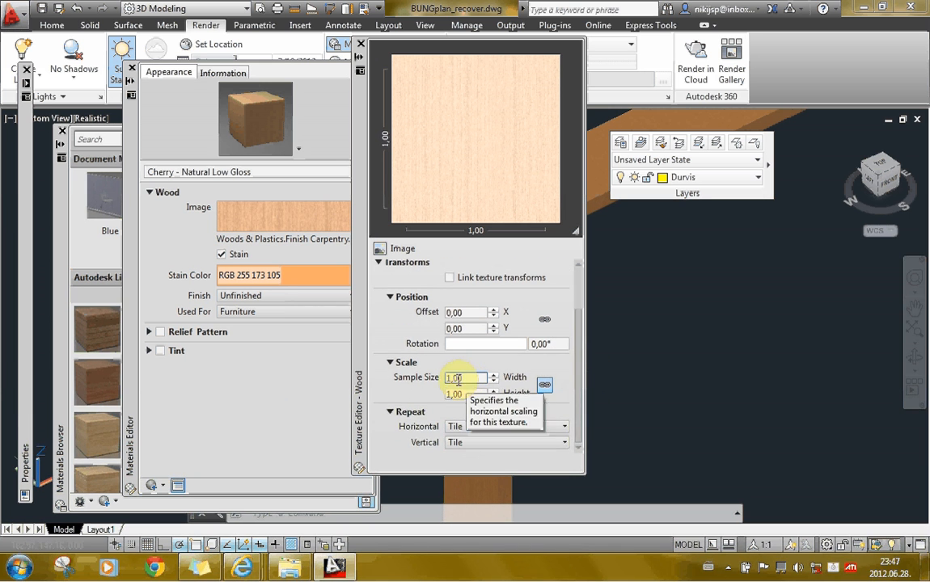
double_click(459, 379)
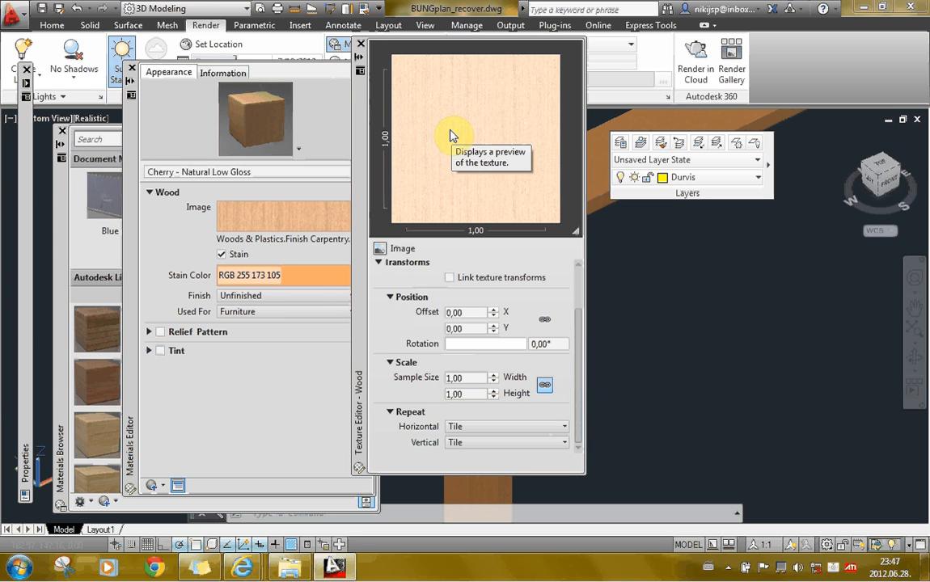
left_click(362, 45)
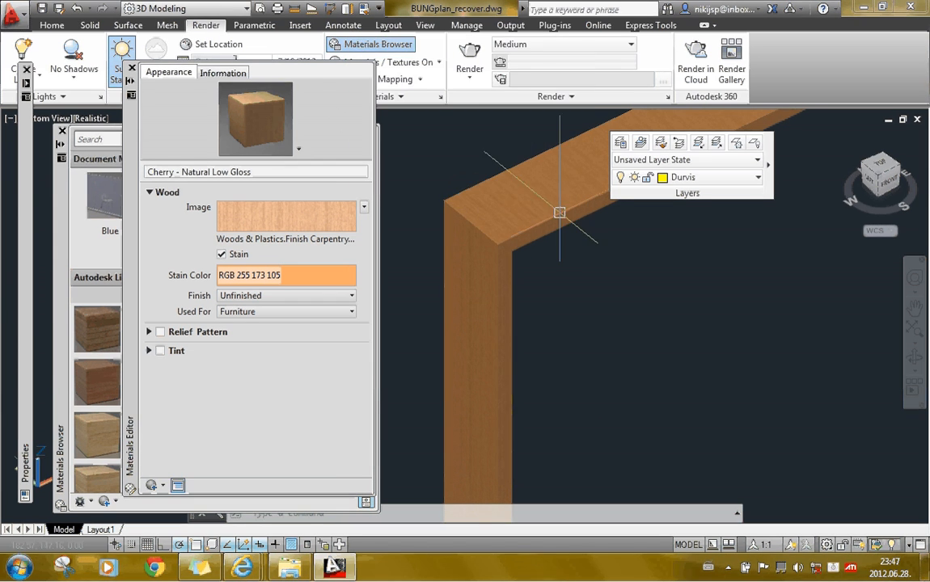
mouse_move(466, 244)
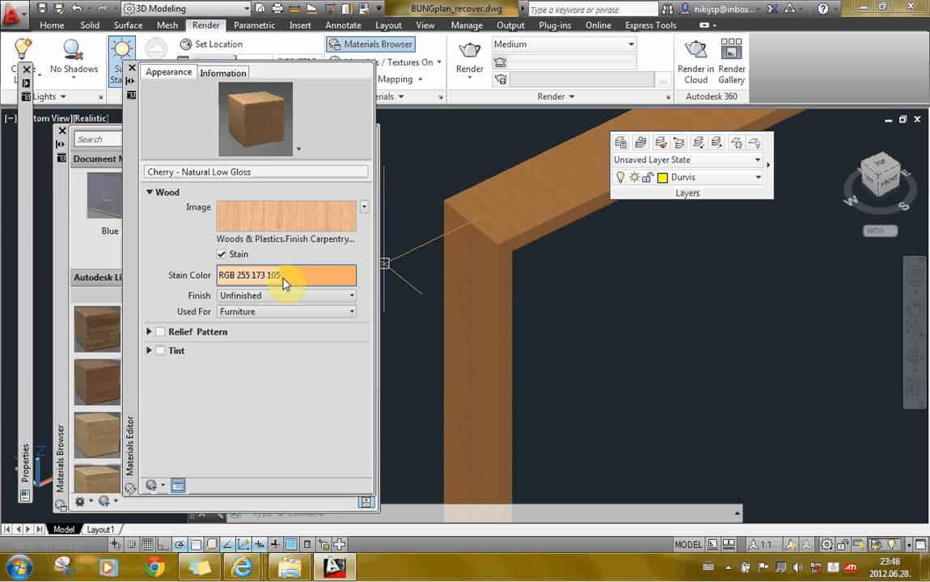
left_click(133, 71)
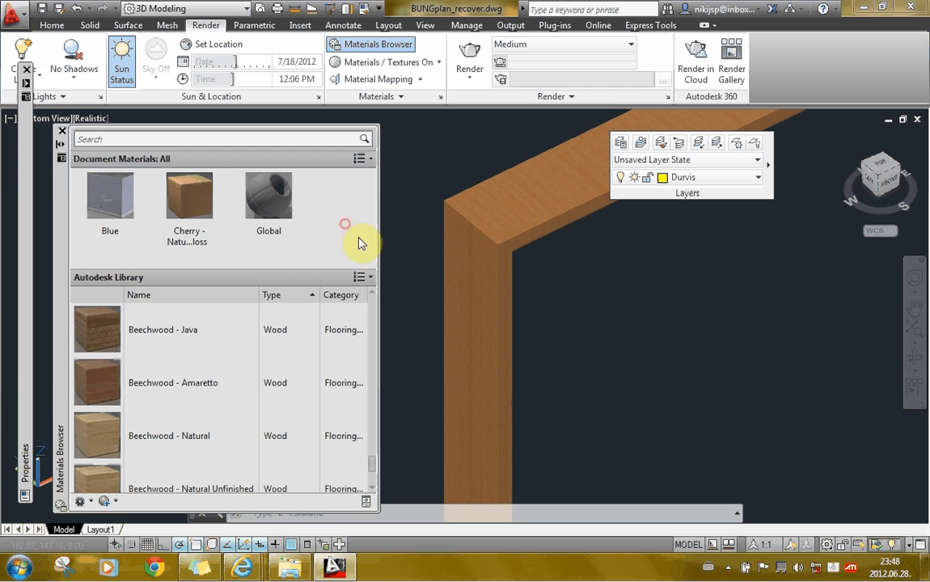
- Apply a box material mapping to the door frame and accept it in its default position
left_click(454, 205)
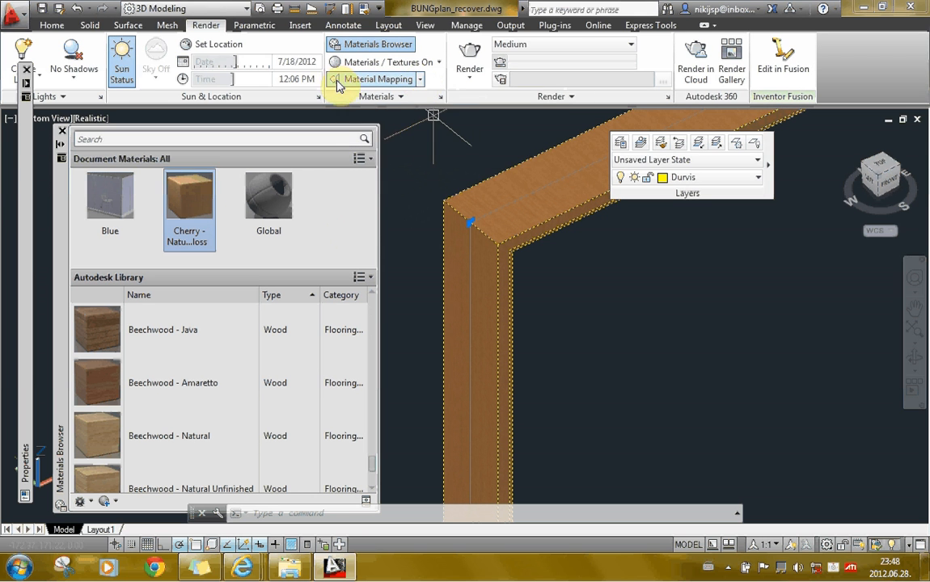
left_click(422, 78)
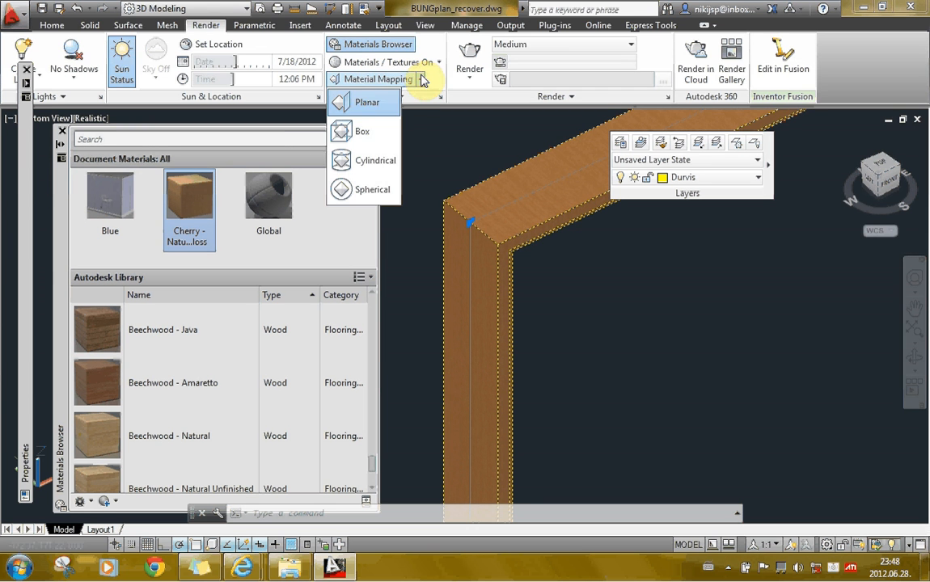
left_click(379, 133)
scroll(473, 316, "down", 9)
scroll(471, 223, "down", 3)
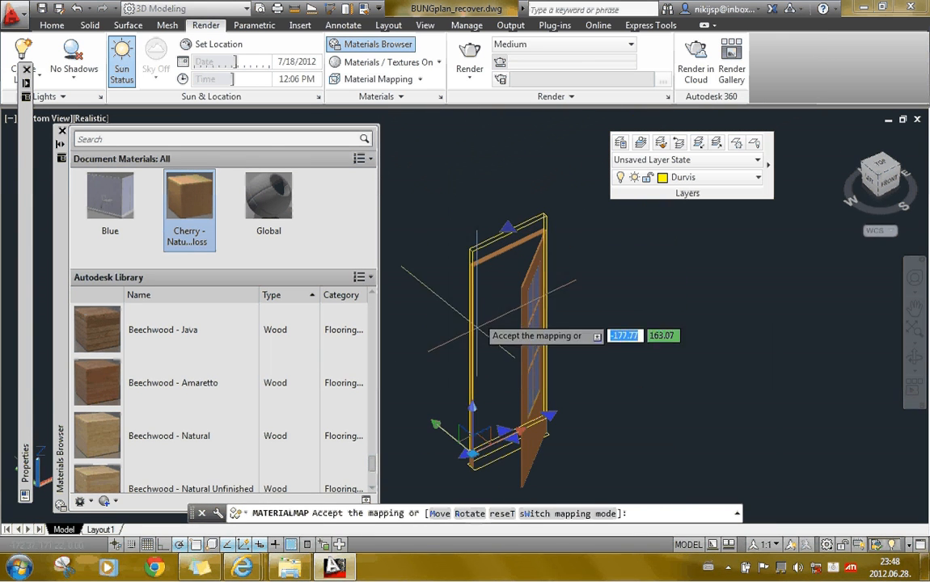
scroll(473, 485, "up", 6)
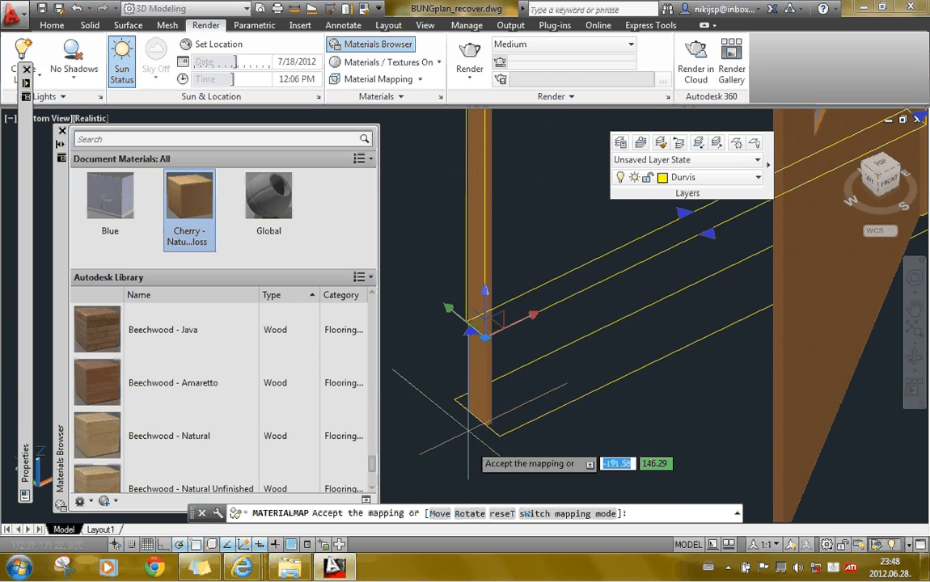
scroll(457, 440, "down", 5)
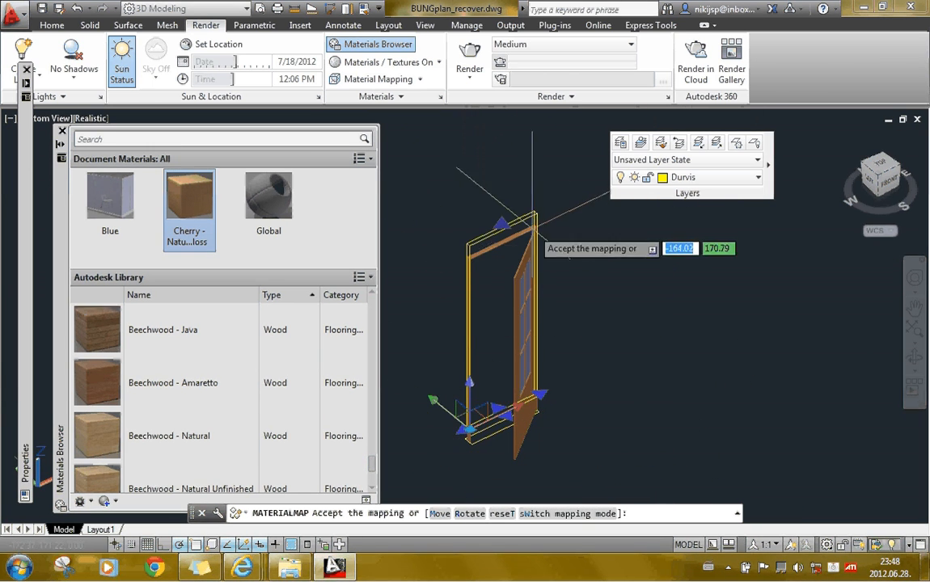
scroll(490, 251, "up", 5)
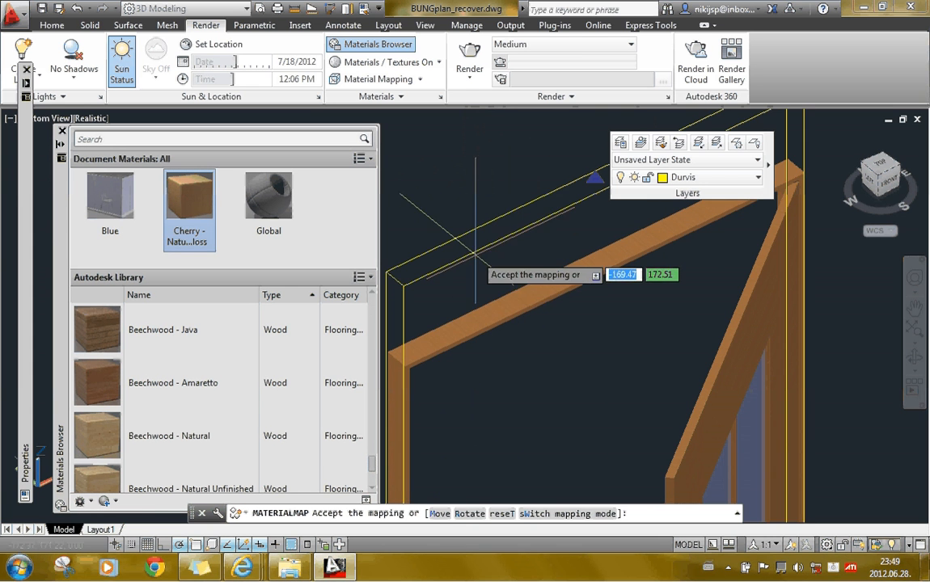
key("Return")
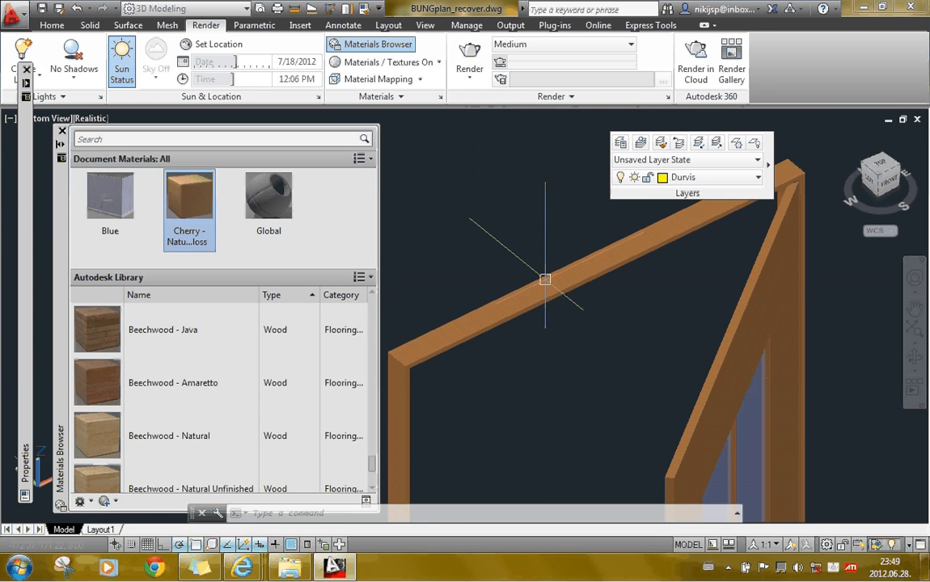
- Examine the wood grain at the frame's upper corner and on the front face of the door leaf
scroll(545, 279, "down", 2)
scroll(435, 353, "up", 5)
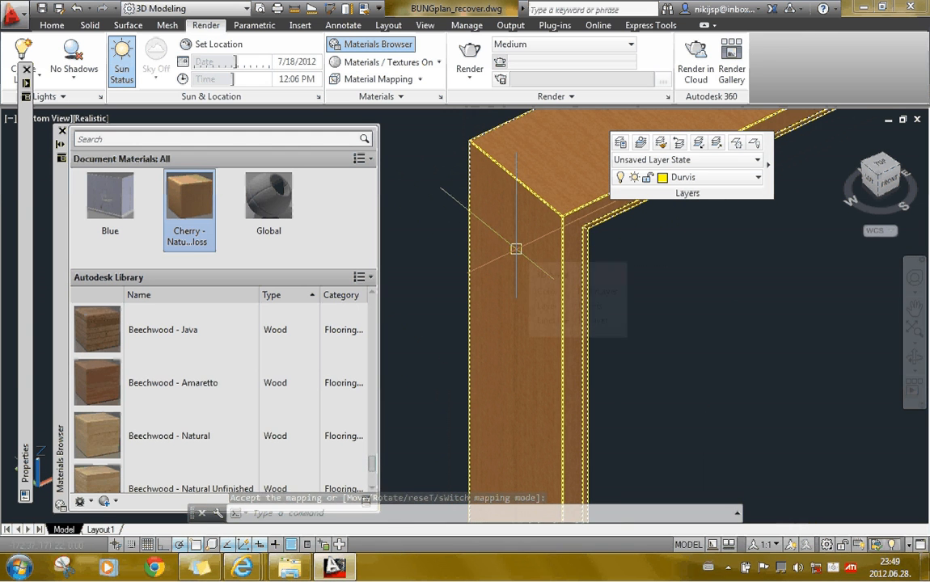
scroll(432, 214, "down", 4)
scroll(444, 170, "down", 2)
left_click(915, 359)
left_click_drag(802, 326, 596, 314)
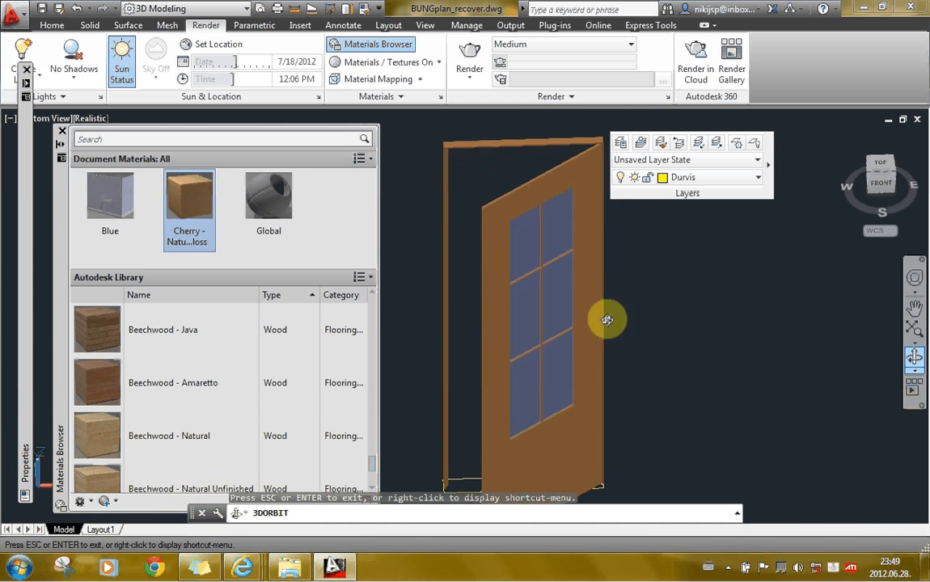
key("Escape")
scroll(494, 326, "up", 5)
scroll(494, 325, "up", 5)
scroll(524, 323, "down", 1)
scroll(588, 292, "down", 1)
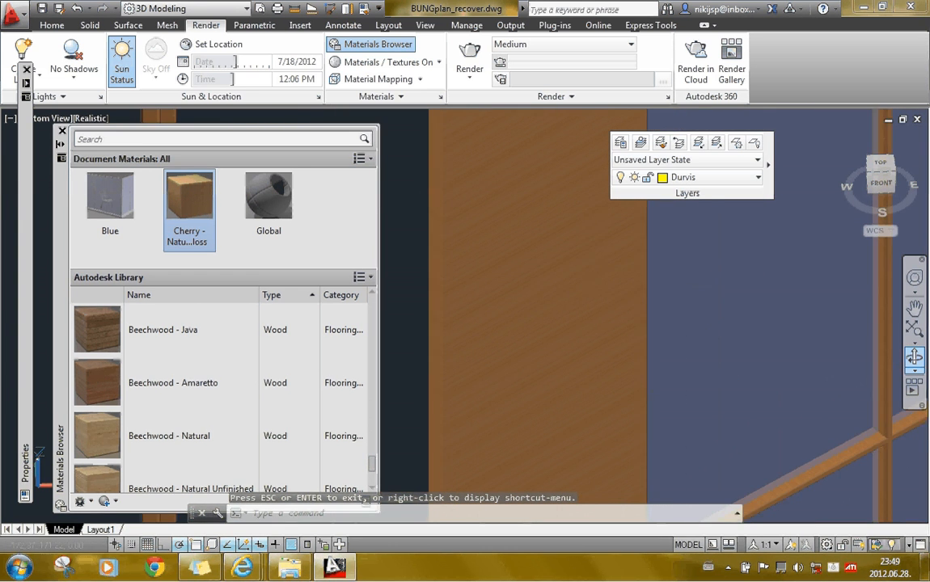
scroll(531, 395, "down", 4)
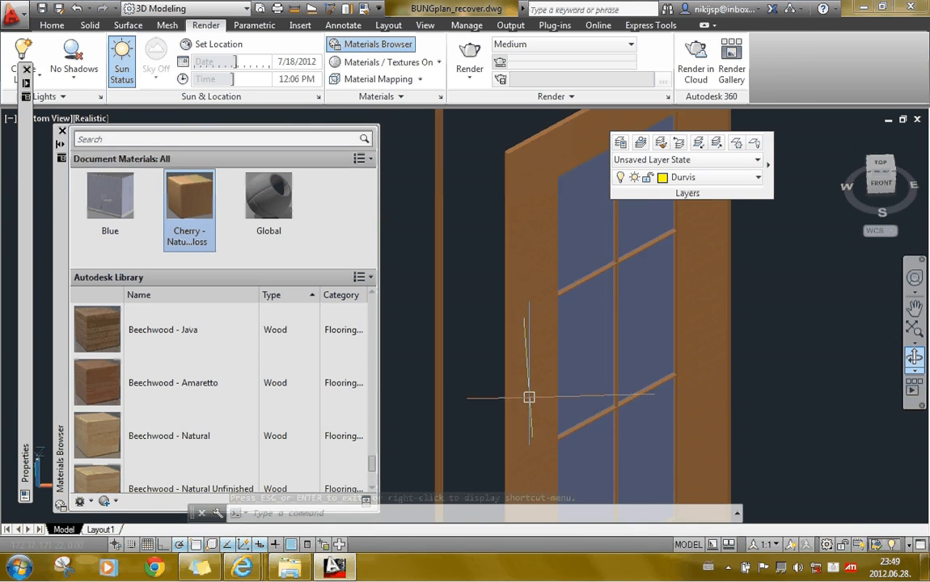
- Try a box material mapping on the door leaf, moving the mapping box up to the leaf's lower outer corner
scroll(542, 276, "up", 2)
left_click(528, 220)
left_click(421, 78)
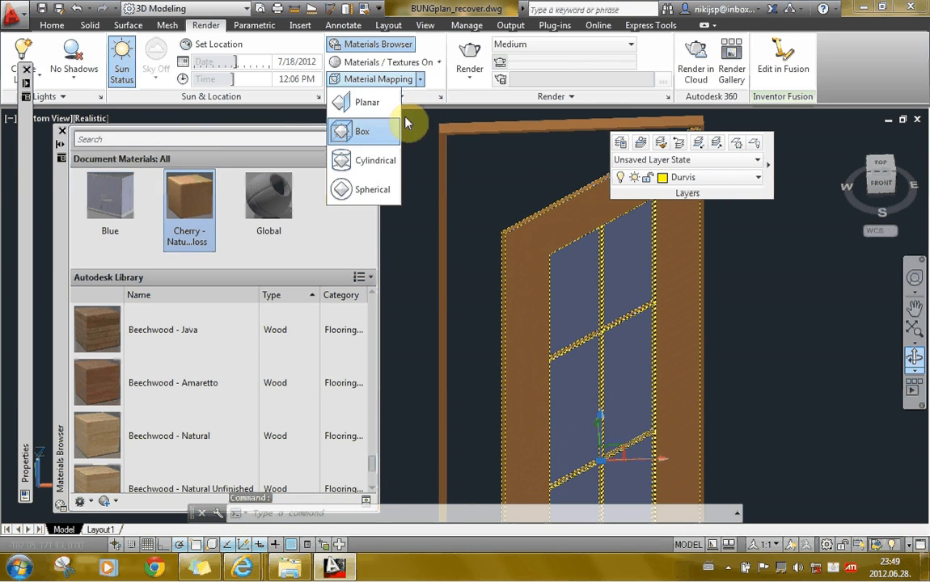
left_click(377, 129)
scroll(476, 185, "down", 3)
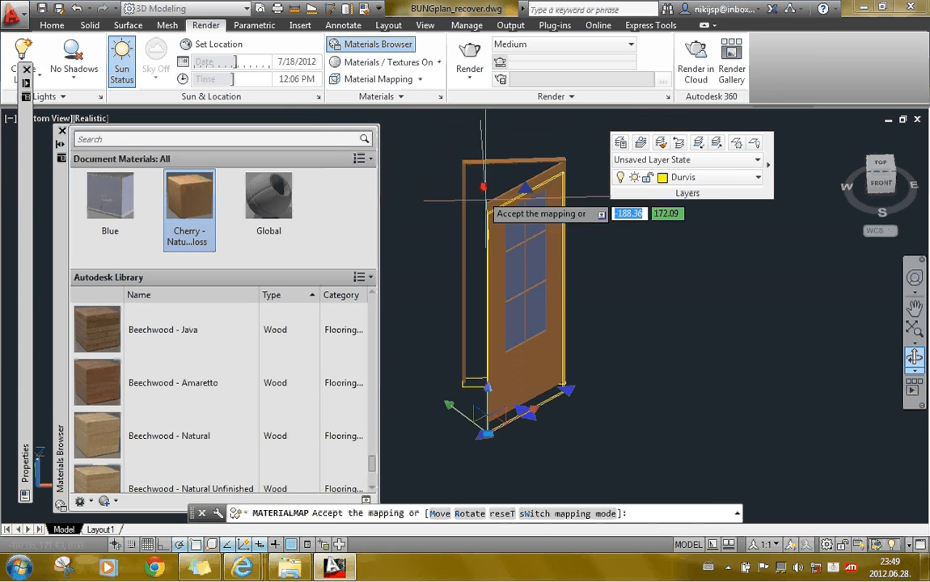
scroll(490, 372, "up", 4)
scroll(493, 378, "up", 3)
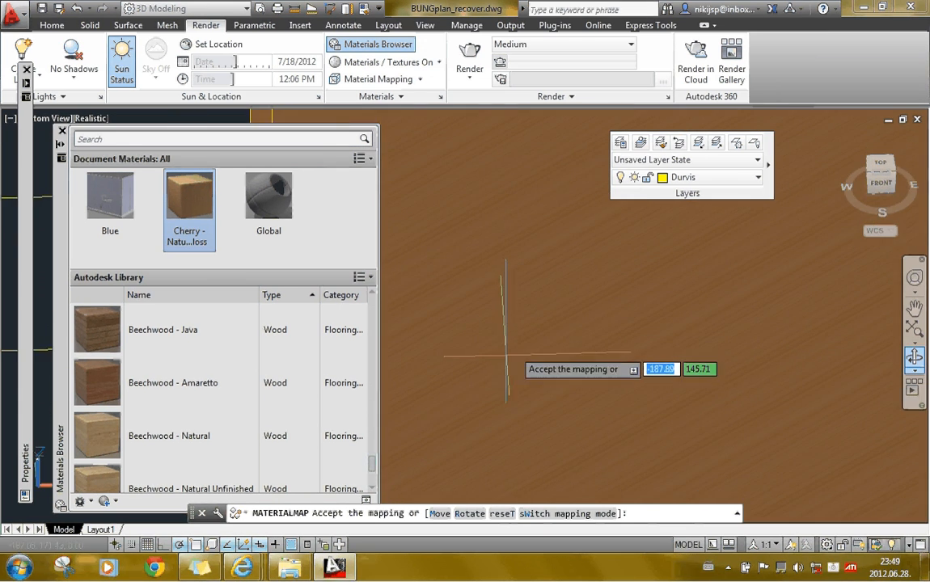
scroll(549, 343, "down", 3)
scroll(547, 356, "up", 5)
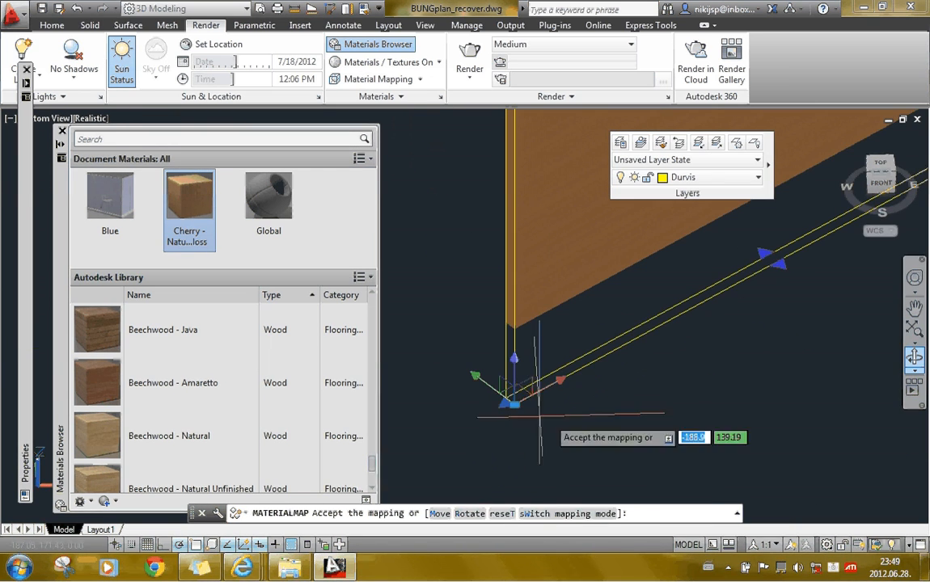
left_click(459, 510)
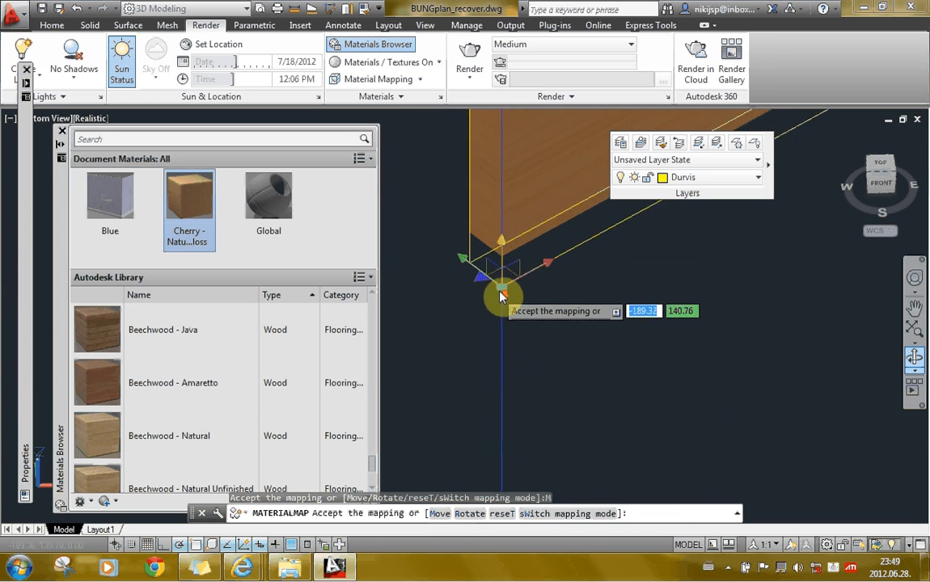
left_click(502, 271)
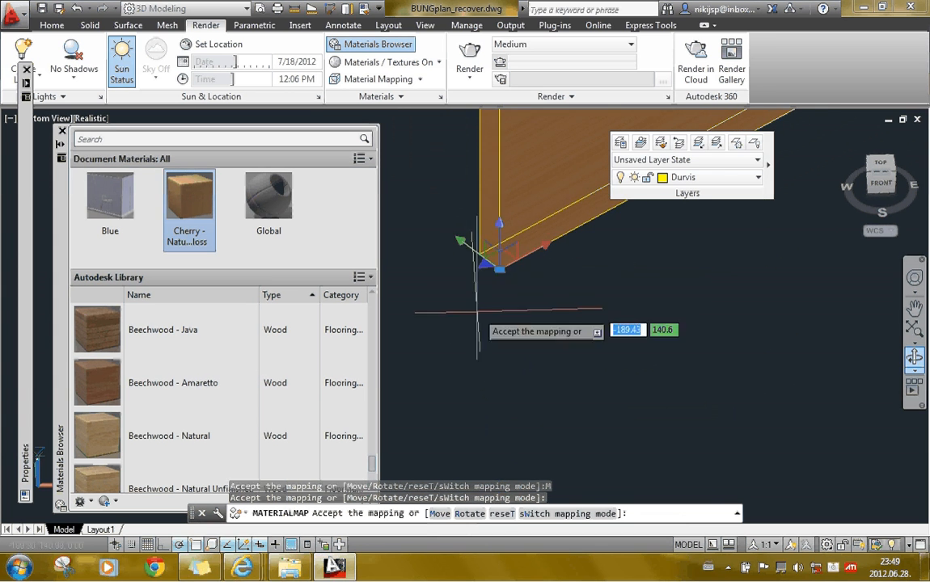
scroll(491, 382, "down", 3)
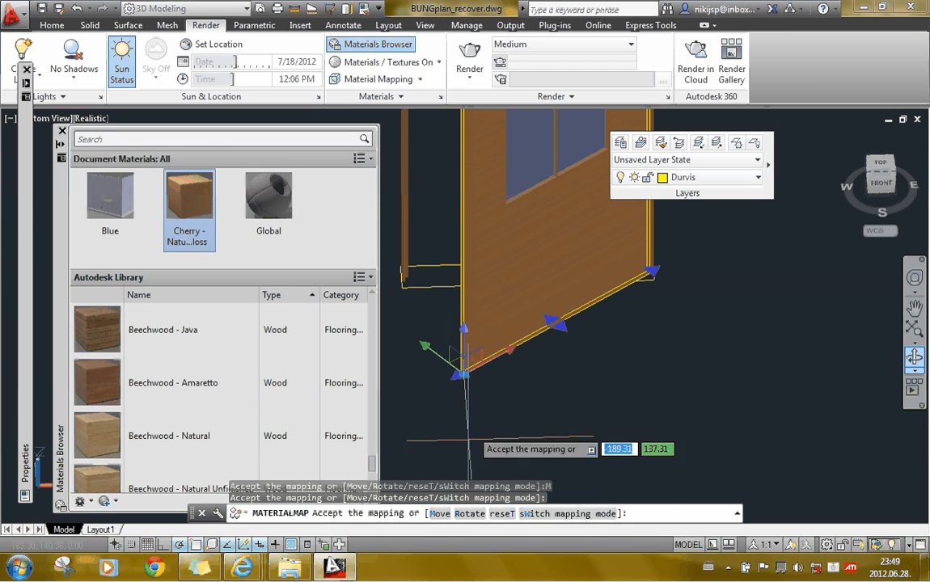
- Try rotating the leaf's mapping box about the axis along its bottom edge to turn the grain vertical
left_click(480, 517)
scroll(482, 404, "up", 2)
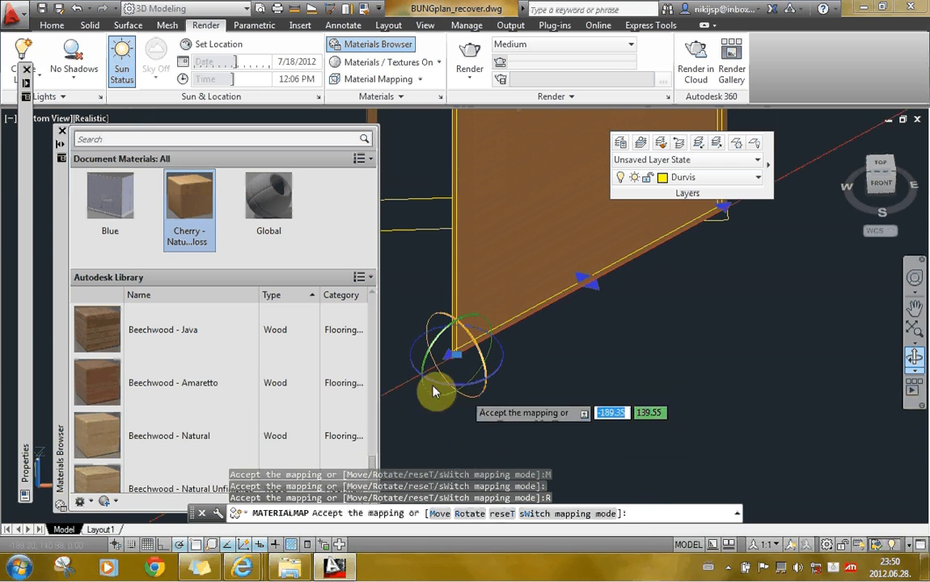
left_click(457, 372)
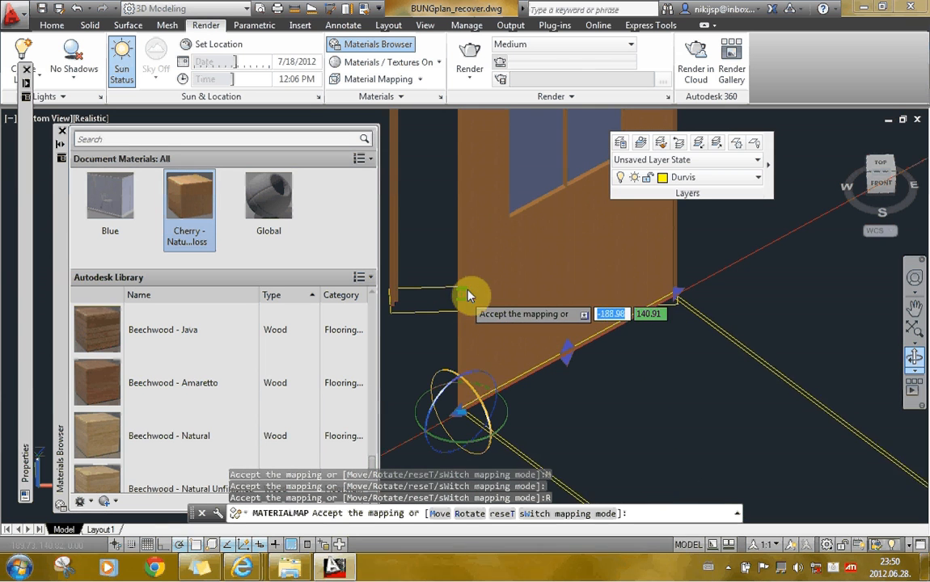
left_click(469, 294)
scroll(469, 294, "down", 4)
- Cancel the running mapping command and undo the box mapping made on the door leaf
key("ctrl+z")
key("Escape")
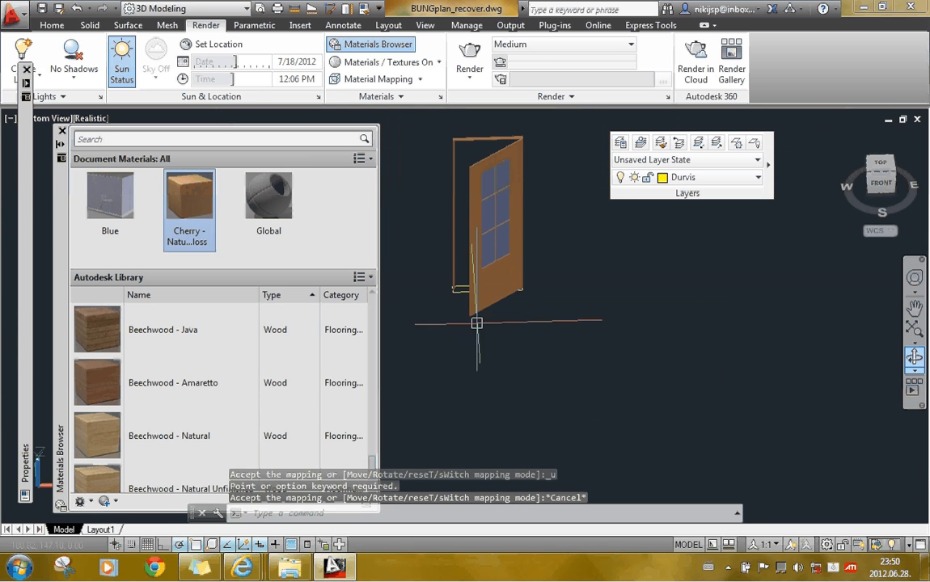
key("ctrl+z")
- Apply a box material mapping to the door leaf and move the mapping box up to the leaf's lower outer corner
scroll(442, 311, "down", 5)
scroll(453, 332, "up", 5)
left_click(495, 285)
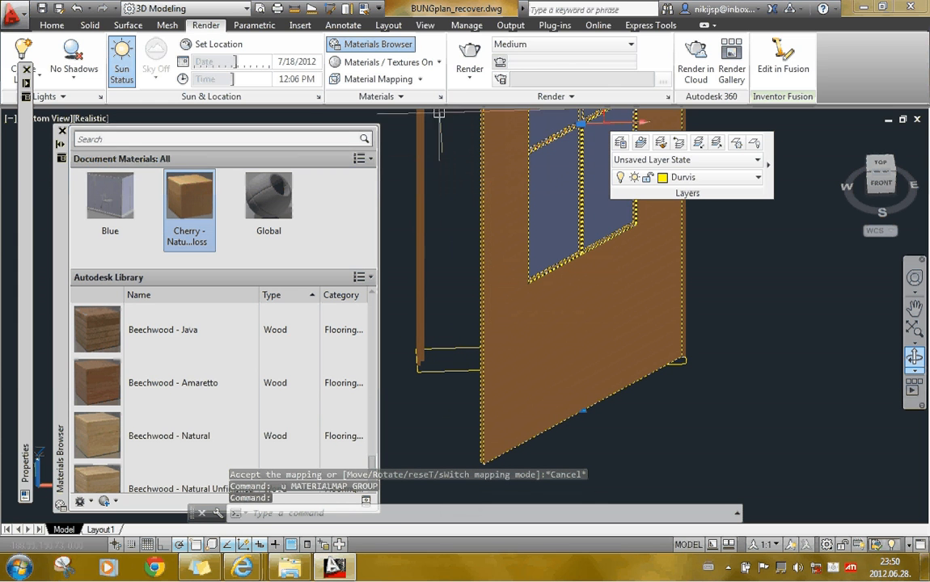
left_click(421, 80)
left_click(392, 134)
scroll(480, 487, "up", 5)
left_click(443, 514)
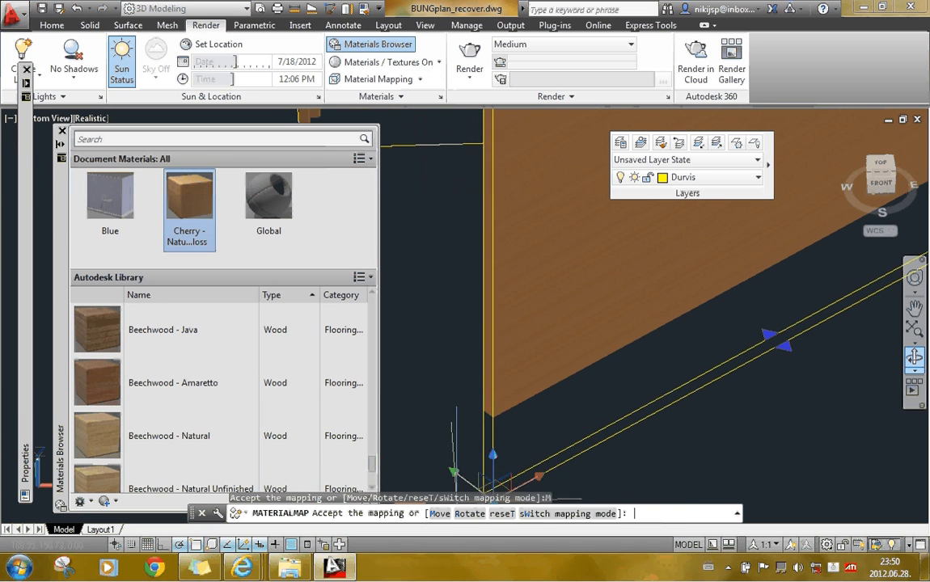
left_click_drag(492, 484, 491, 418)
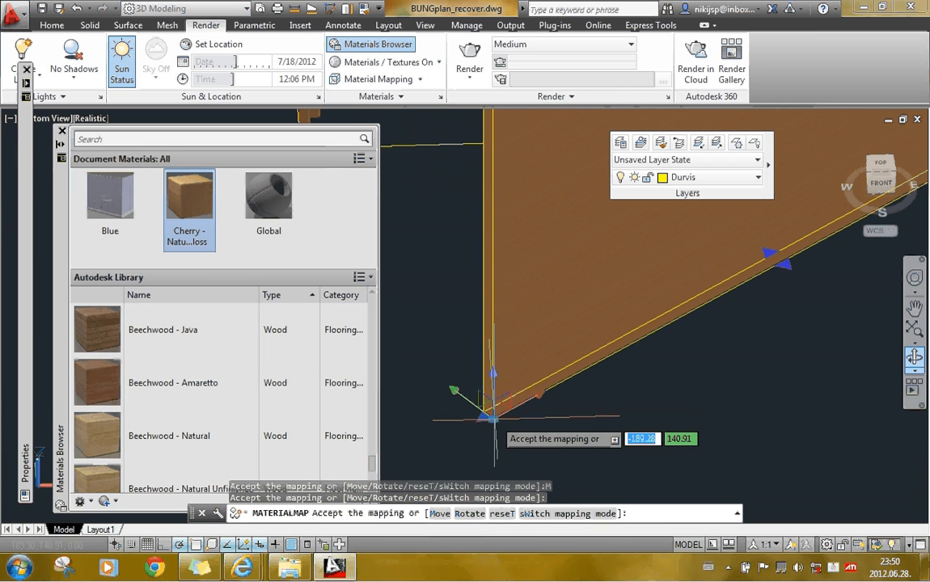
- Rotate the leaf's mapping box about its bottom edge so the grain runs vertically, fine-tune its angle, and accept the mapping
left_click(469, 515)
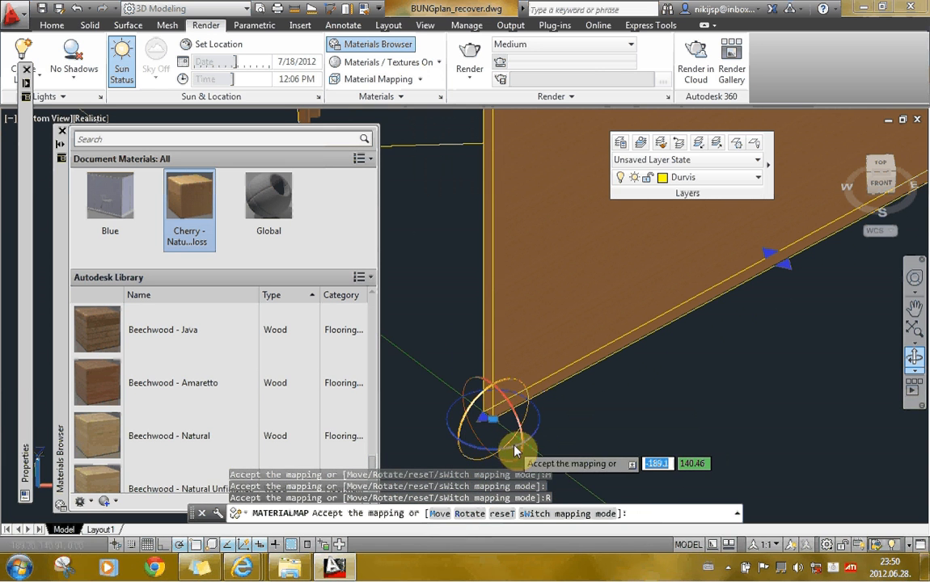
left_click(475, 441)
scroll(481, 434, "down", 5)
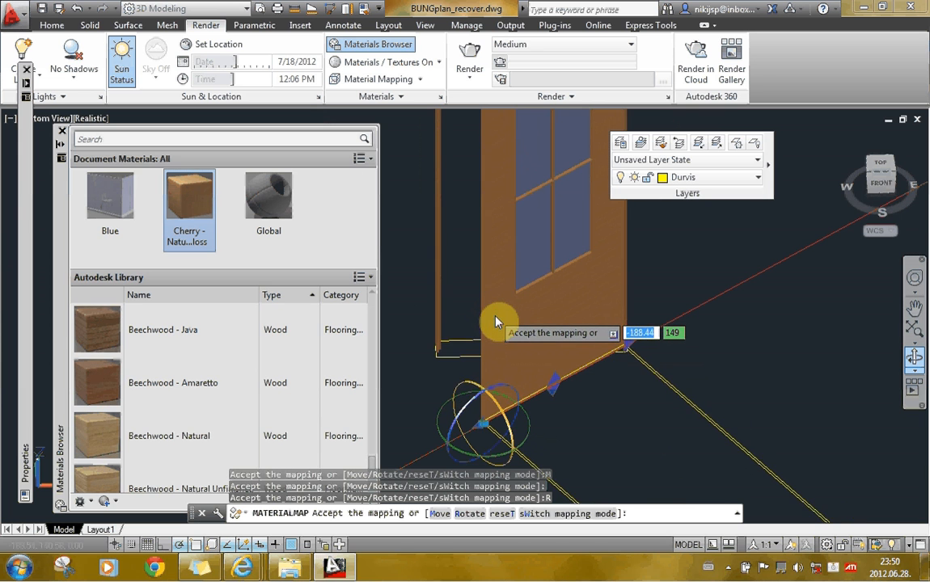
scroll(483, 433, "up", 3)
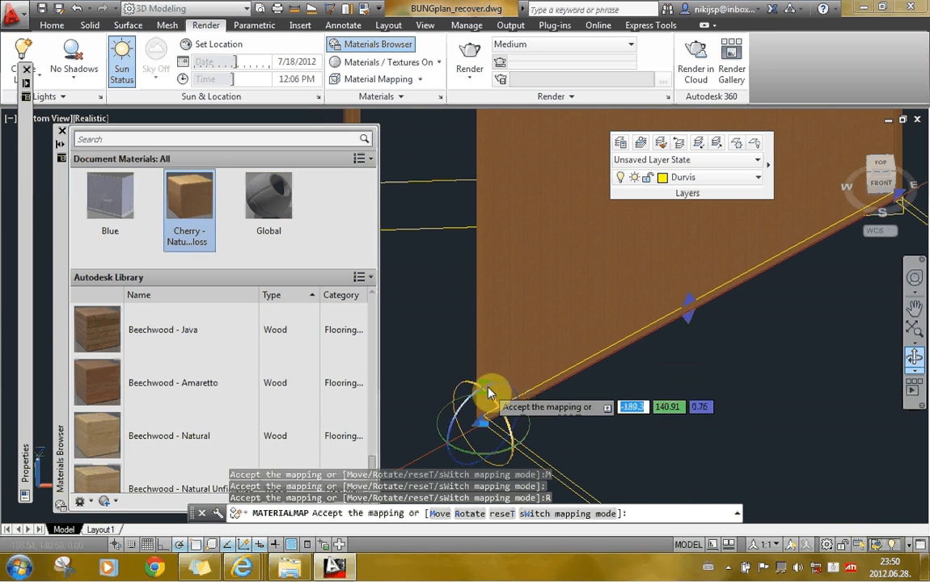
left_click(466, 344)
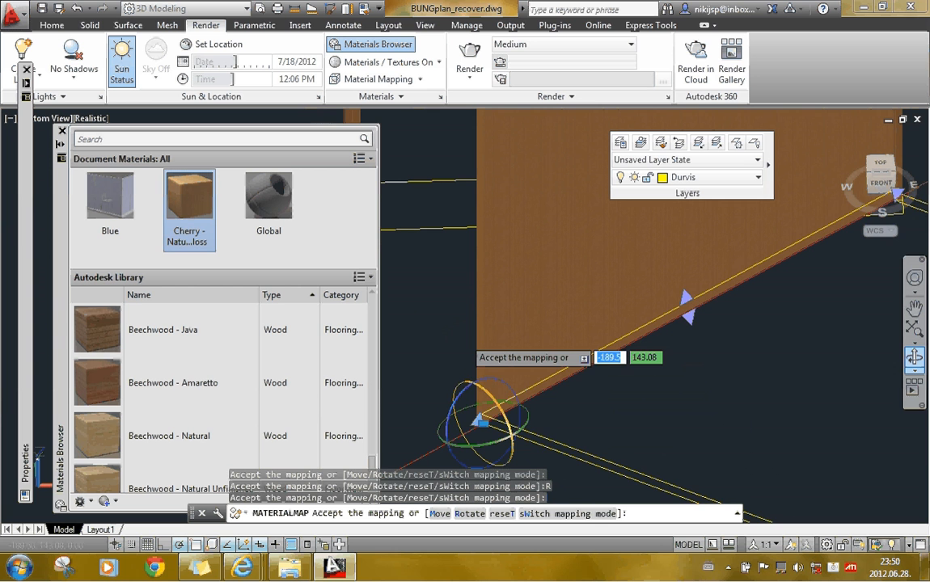
left_click(453, 334)
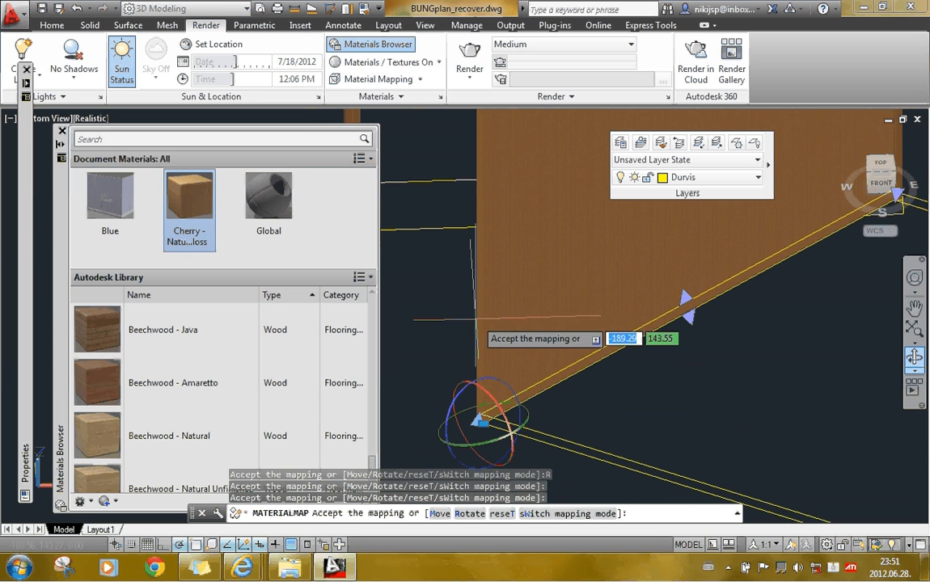
key("Return")
- Examine the wood grain direction on the door leaf's front face, side edge and upper corner
scroll(495, 369, "down", 5)
scroll(526, 369, "up", 9)
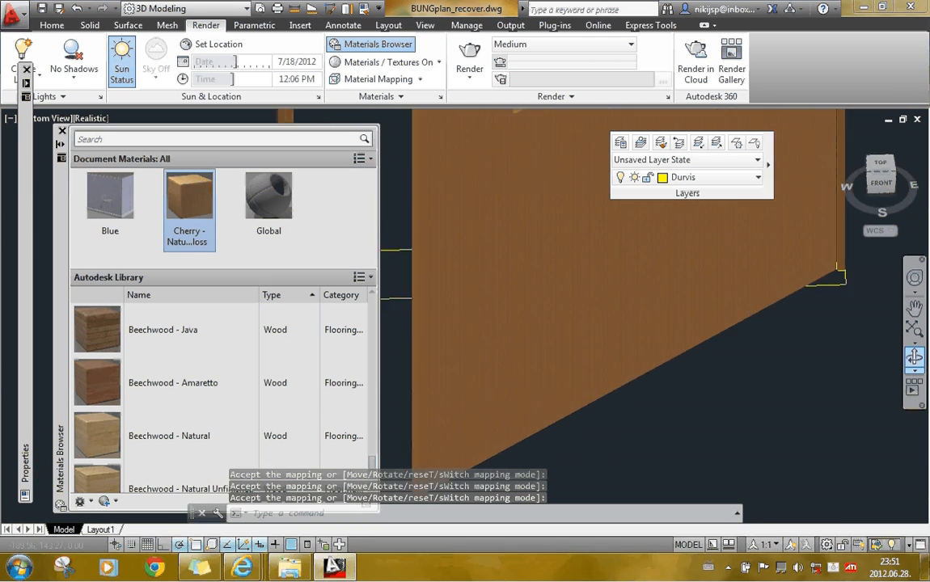
scroll(591, 428, "down", 9)
scroll(615, 252, "up", 6)
scroll(566, 266, "up", 6)
scroll(569, 255, "up", 1)
scroll(571, 261, "down", 2)
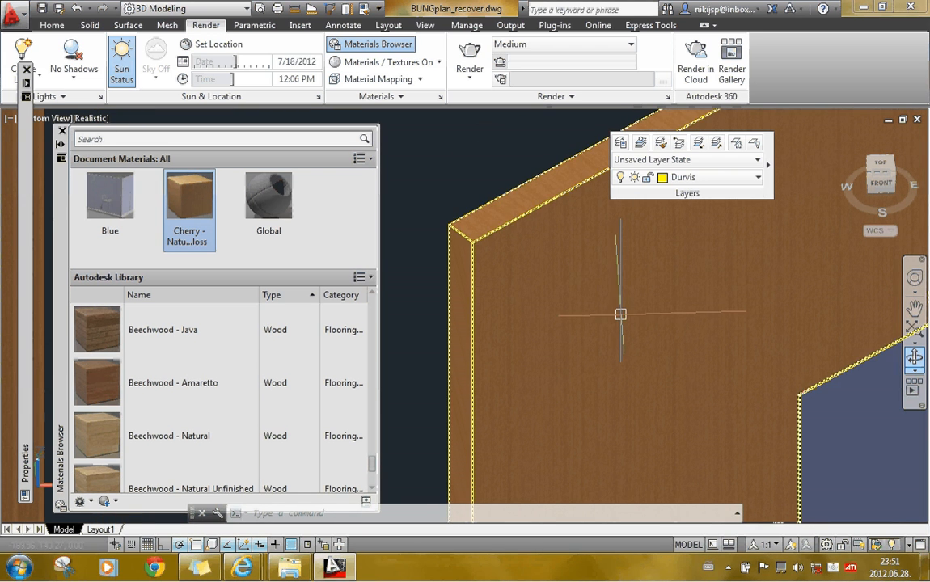
scroll(507, 245, "up", 3)
scroll(503, 242, "down", 3)
scroll(490, 296, "up", 2)
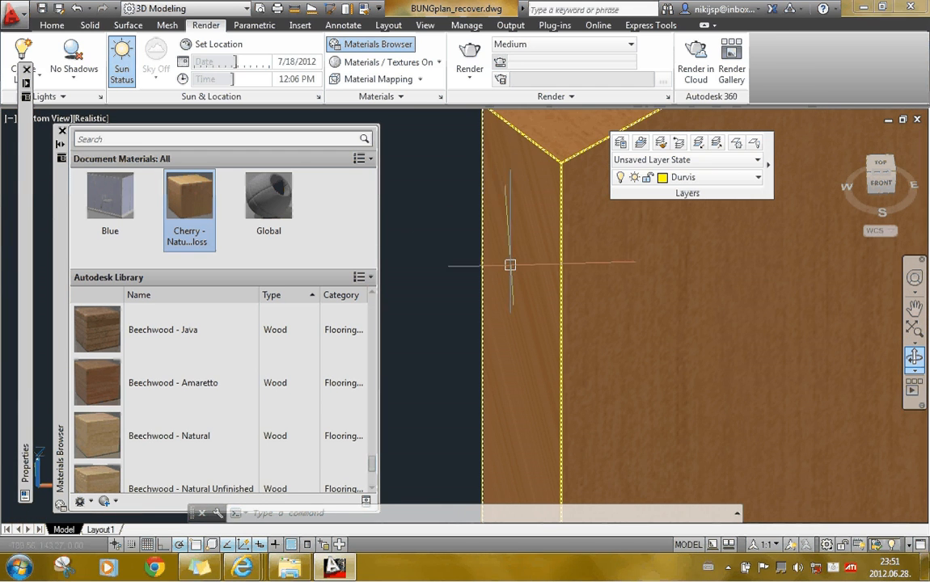
scroll(443, 227, "down", 3)
scroll(436, 220, "down", 3)
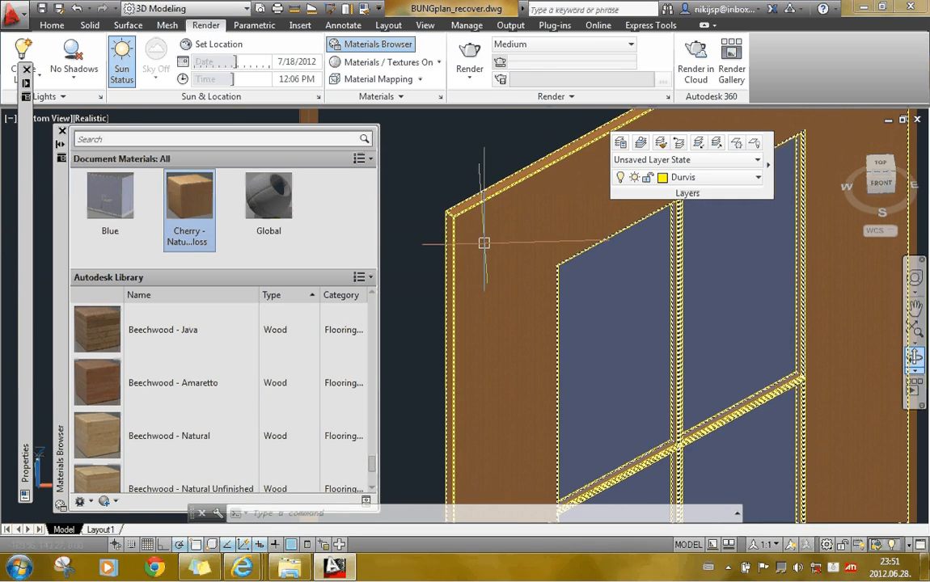
scroll(506, 246, "down", 1)
scroll(492, 241, "down", 3)
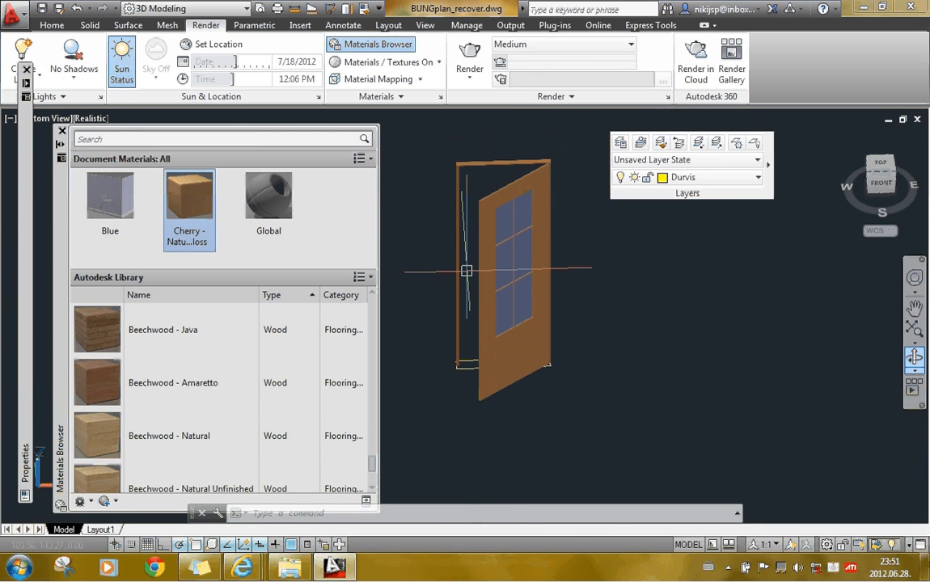
scroll(485, 204, "up", 5)
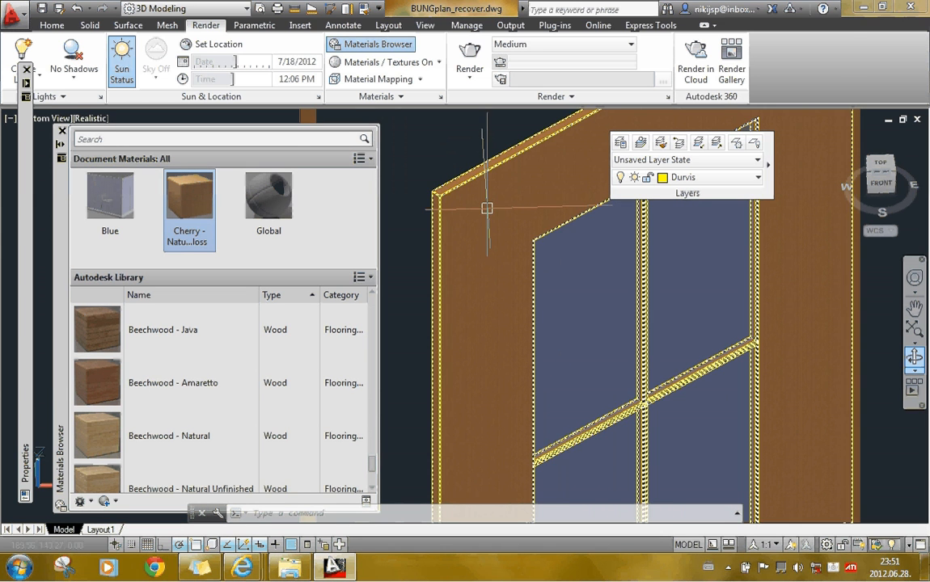
- Examine the wood texture on the door frame's upper corner and on the open leaf, up close and from a rotated angle
scroll(522, 174, "down", 5)
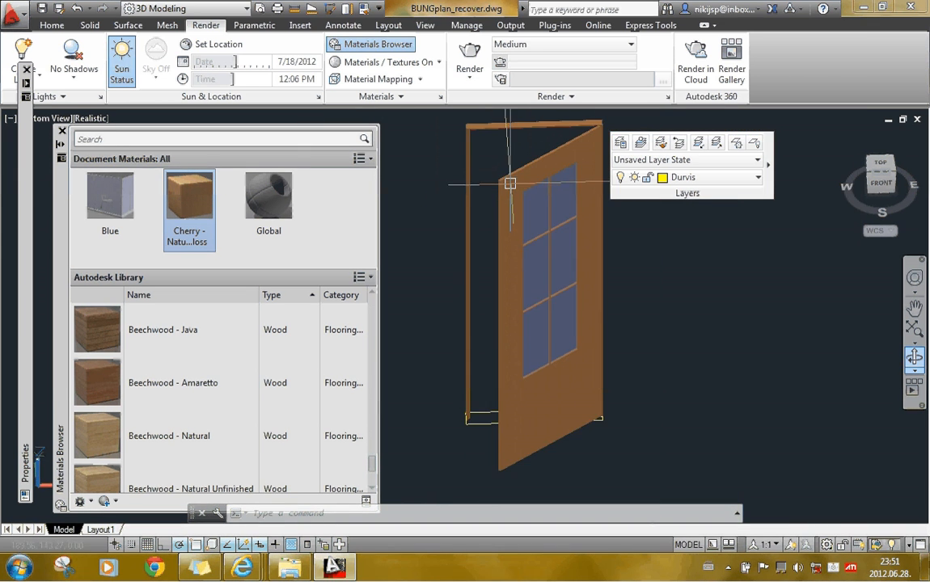
scroll(446, 119, "up", 6)
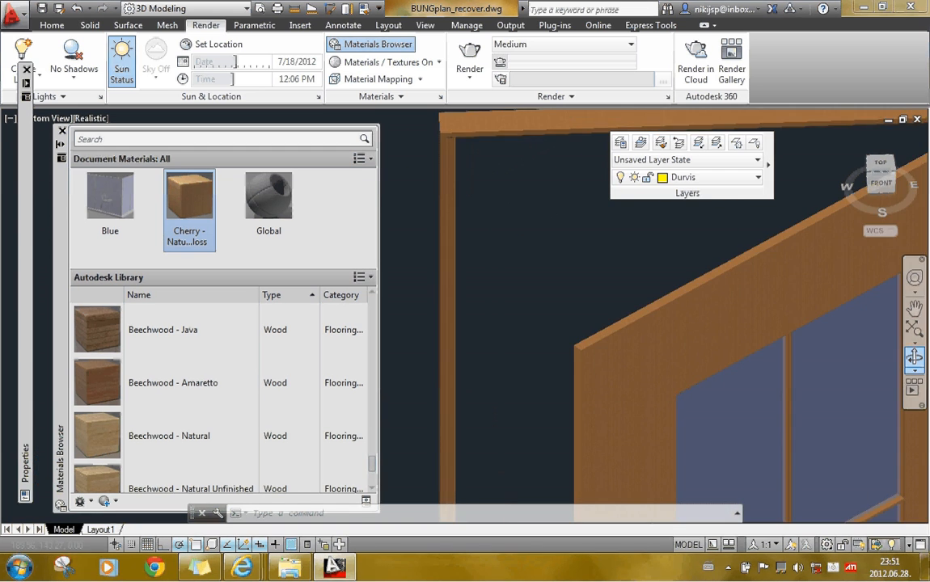
scroll(444, 138, "down", 7)
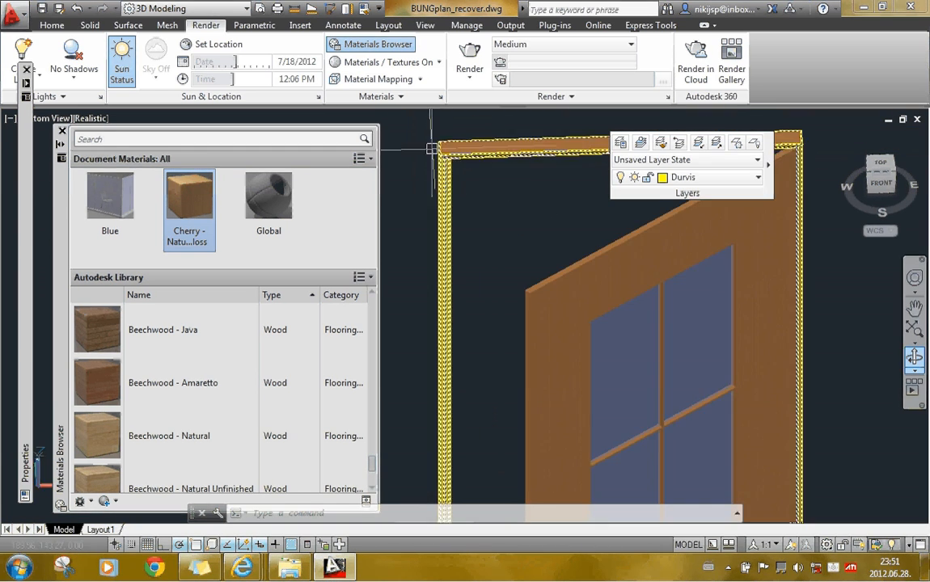
left_click(912, 363)
left_click_drag(610, 314, 635, 320)
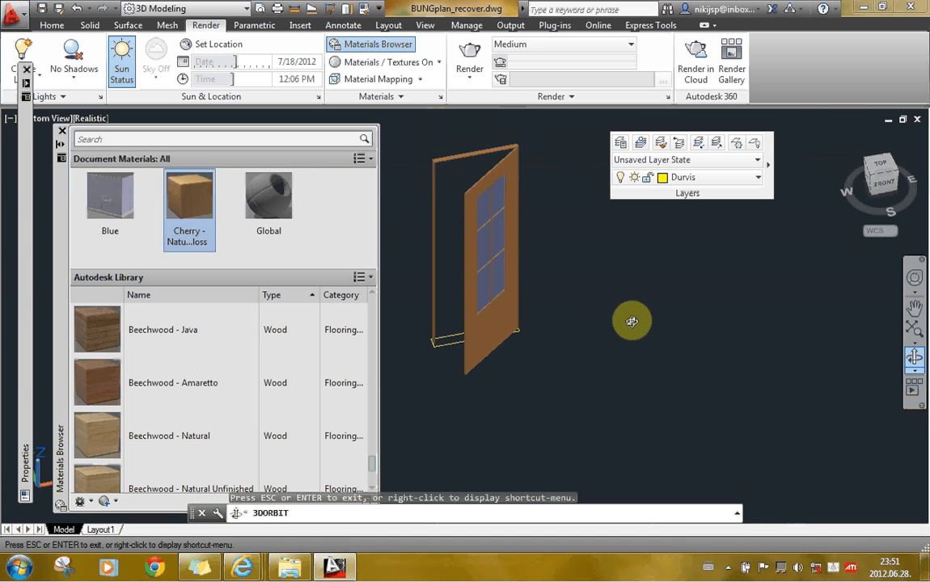
key("Escape")
scroll(758, 333, "down", 2)
scroll(675, 282, "up", 2)
- Render a cropped region around the upper part of the door and its frame with the Medium render preset
left_click(477, 79)
left_click(535, 45)
left_click(537, 45)
left_click(537, 46)
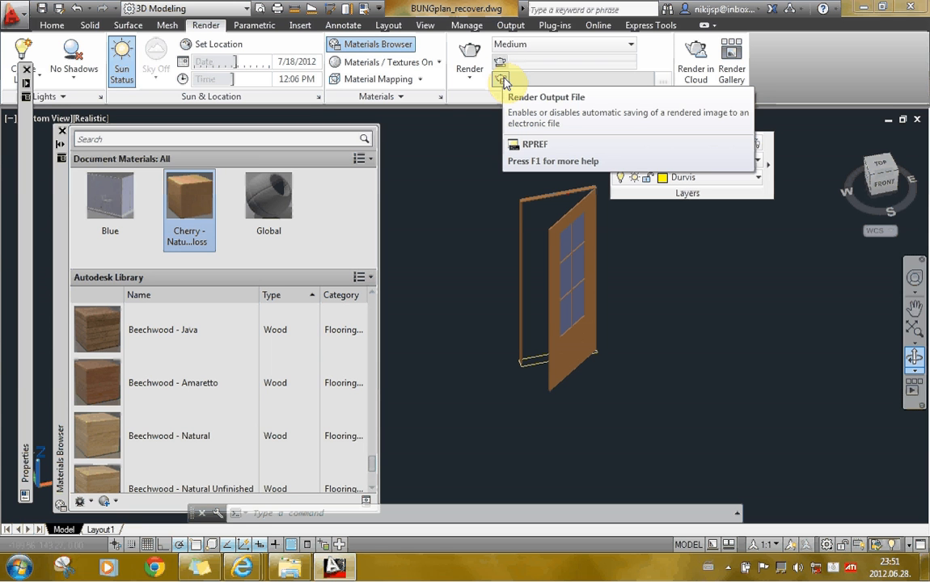
left_click(470, 75)
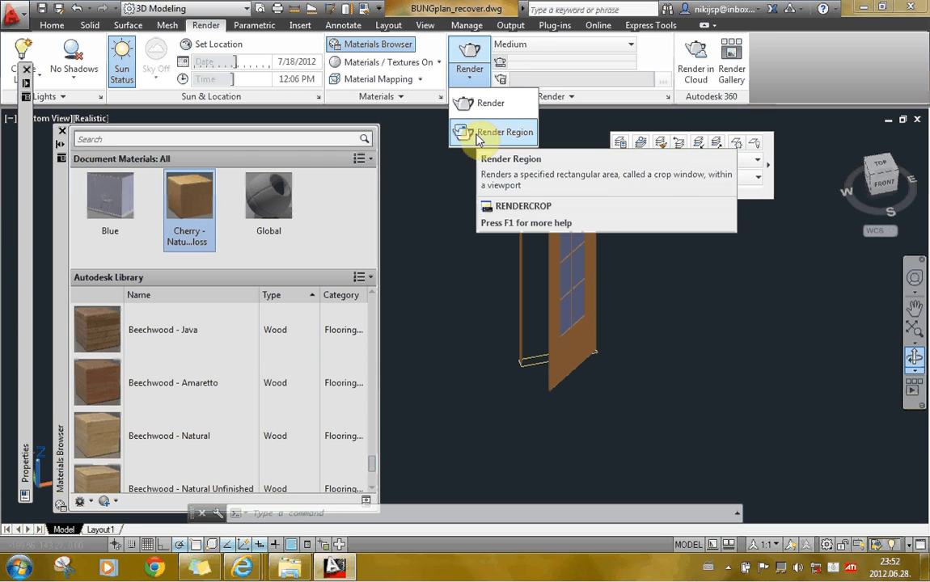
left_click(478, 136)
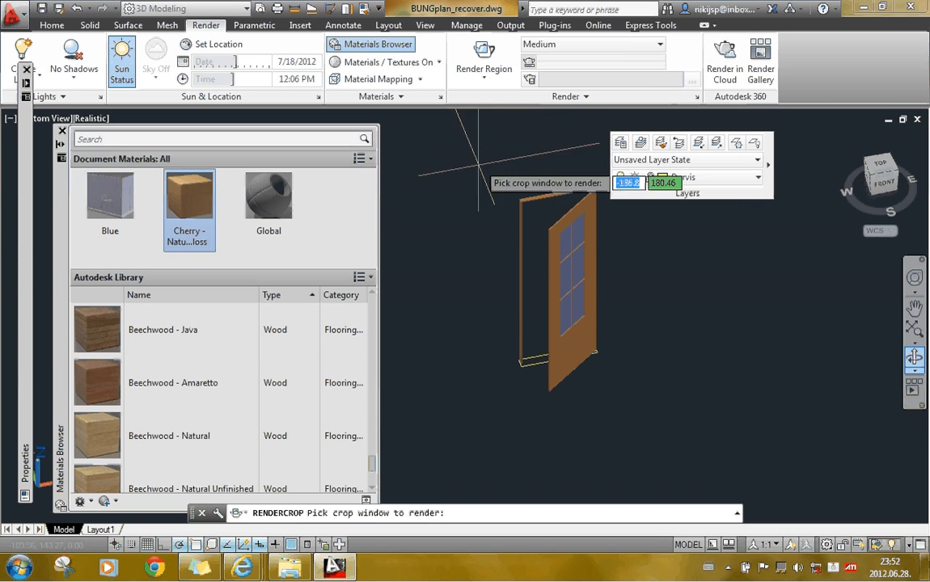
left_click(461, 194)
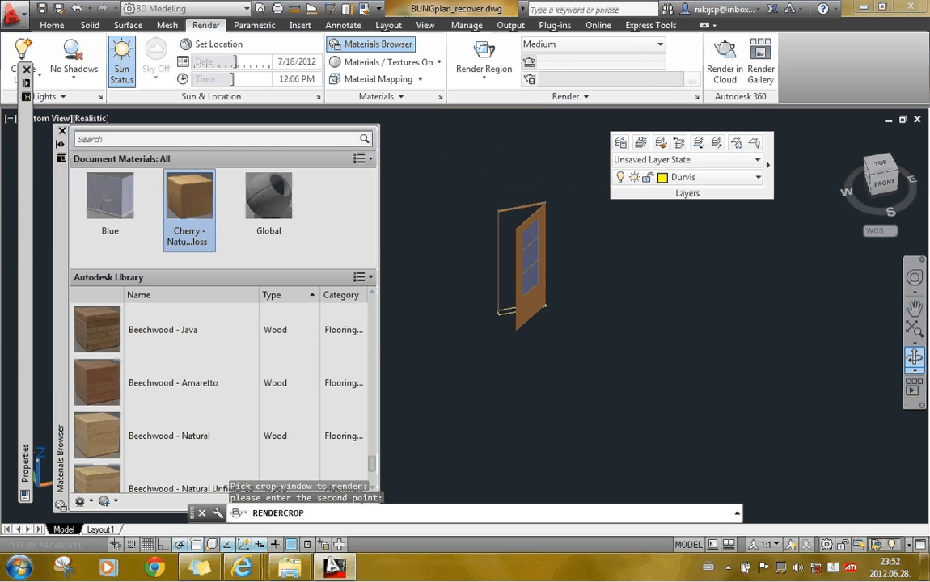
left_click(572, 296)
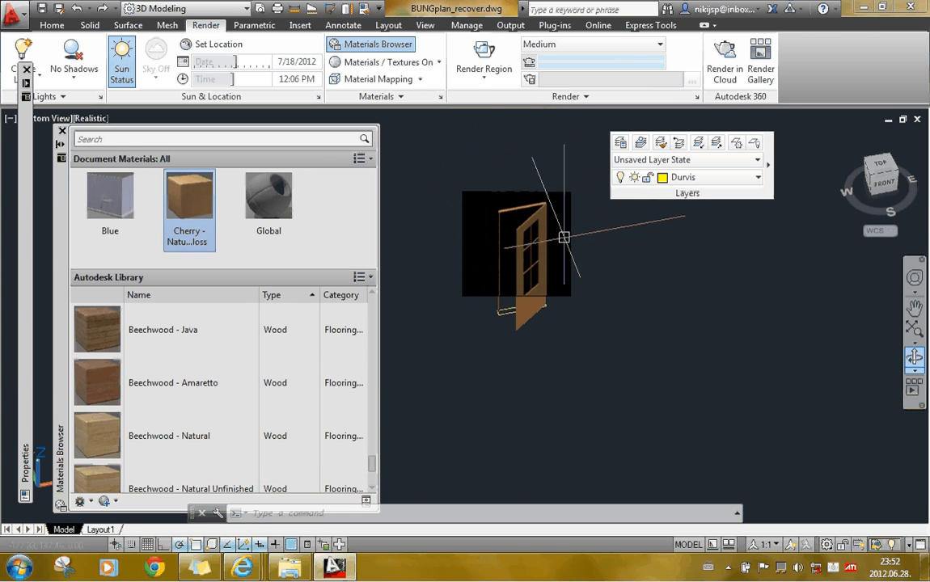
scroll(557, 247, "up", 1)
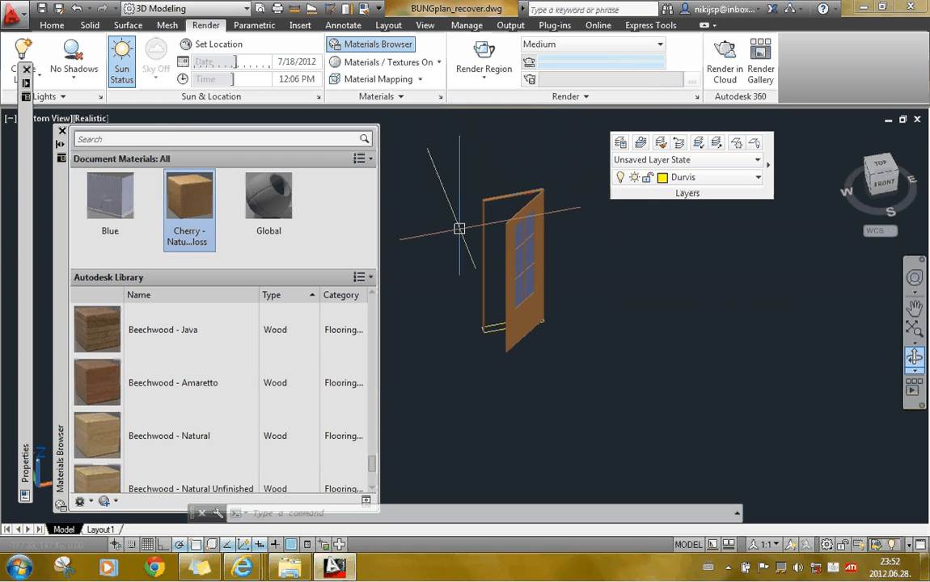
- Switch the viewport's visual style from Realistic to 2D Wireframe with the house model and the separate doors in view
left_click(272, 239)
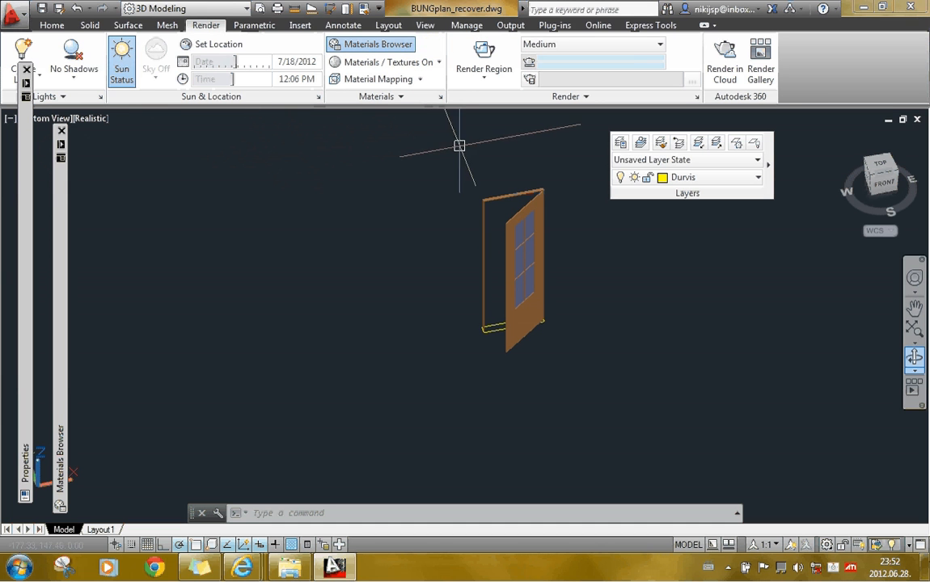
left_click(65, 24)
scroll(307, 229, "down", 4)
scroll(323, 240, "down", 10)
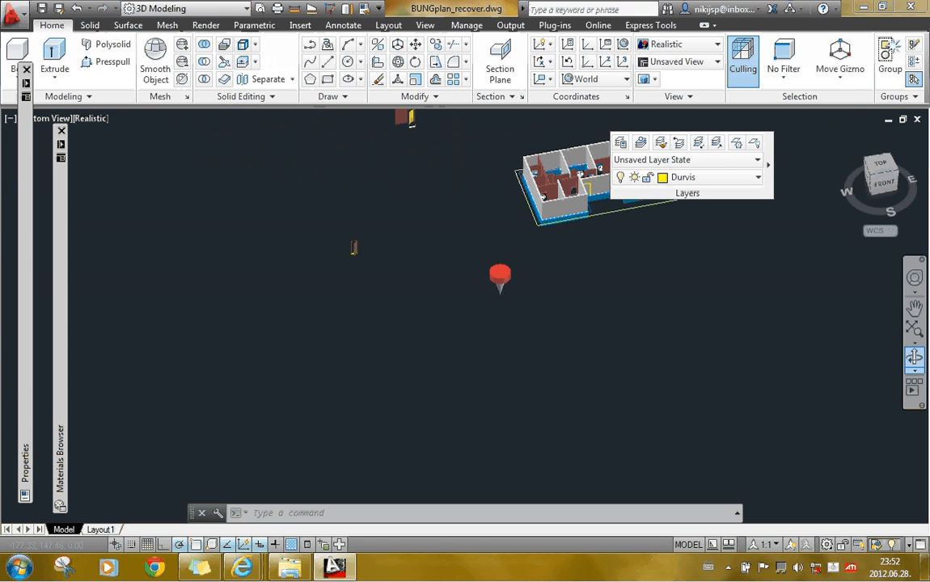
scroll(421, 215, "up", 5)
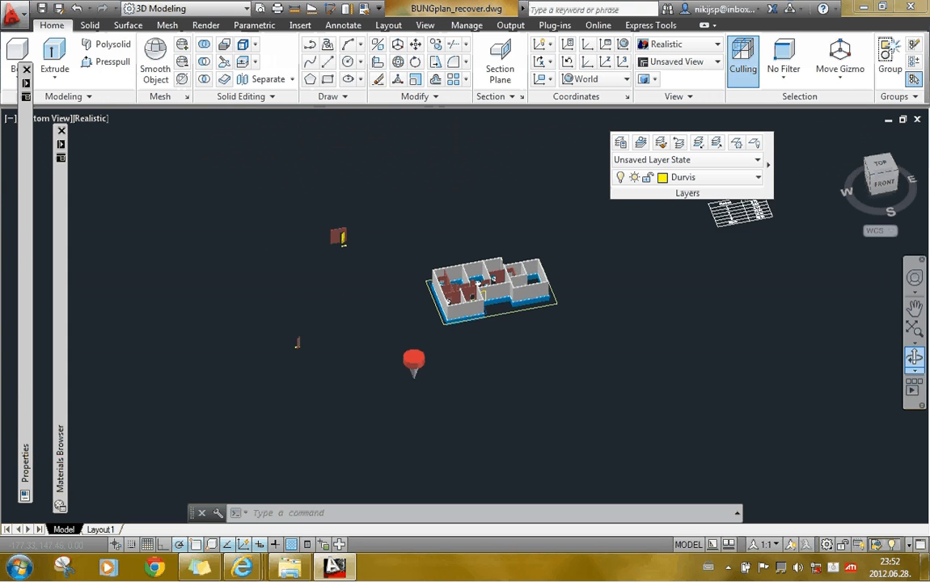
left_click(93, 119)
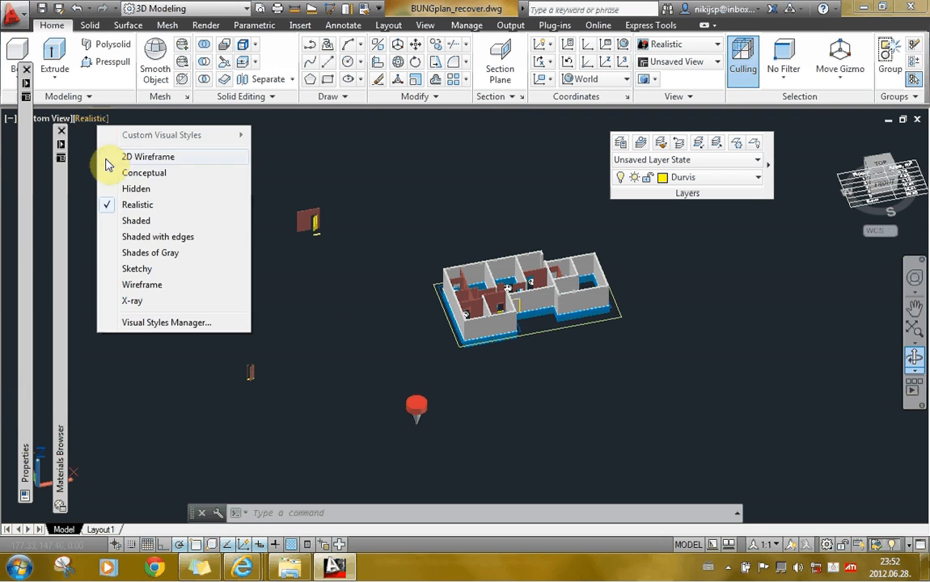
left_click(146, 157)
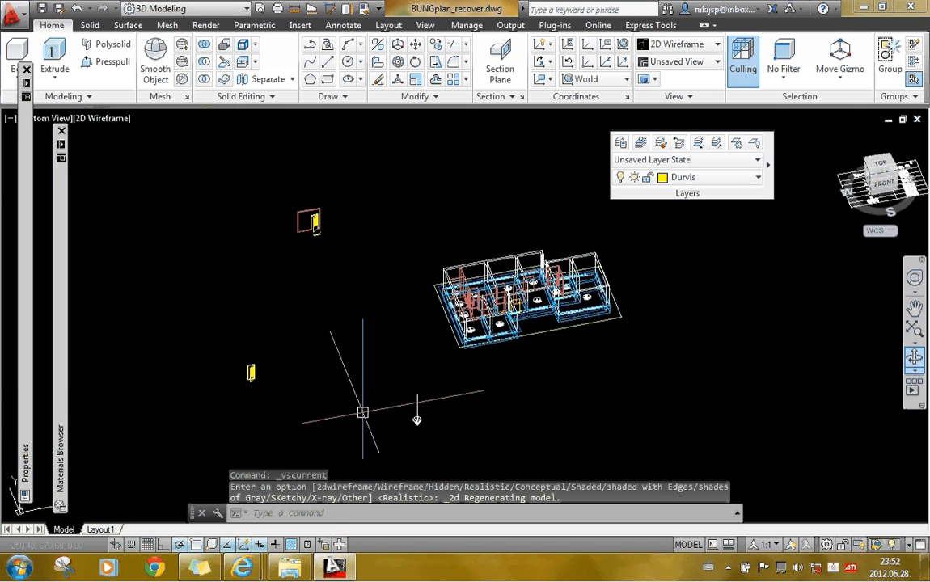